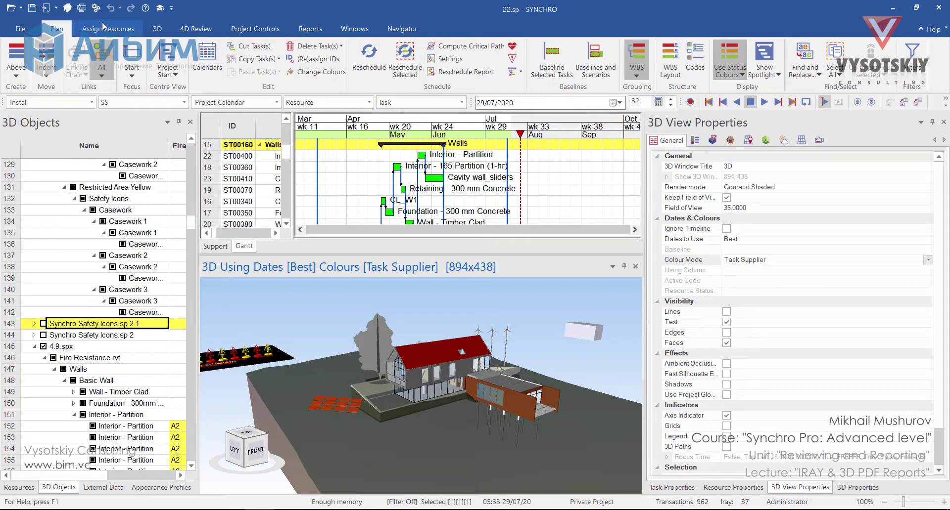
Open a second 3D view and set the colour mode of both 3D views to Original Colours.
click(68, 9)
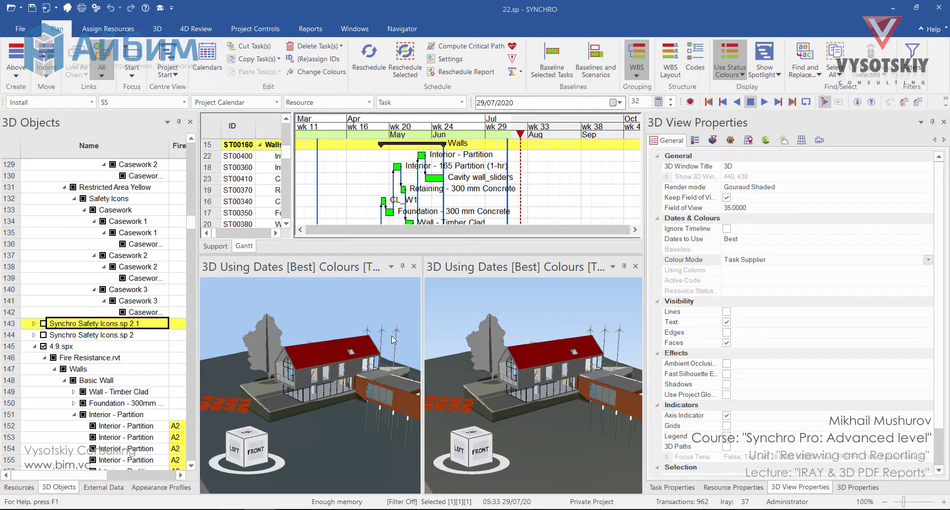
click(581, 327)
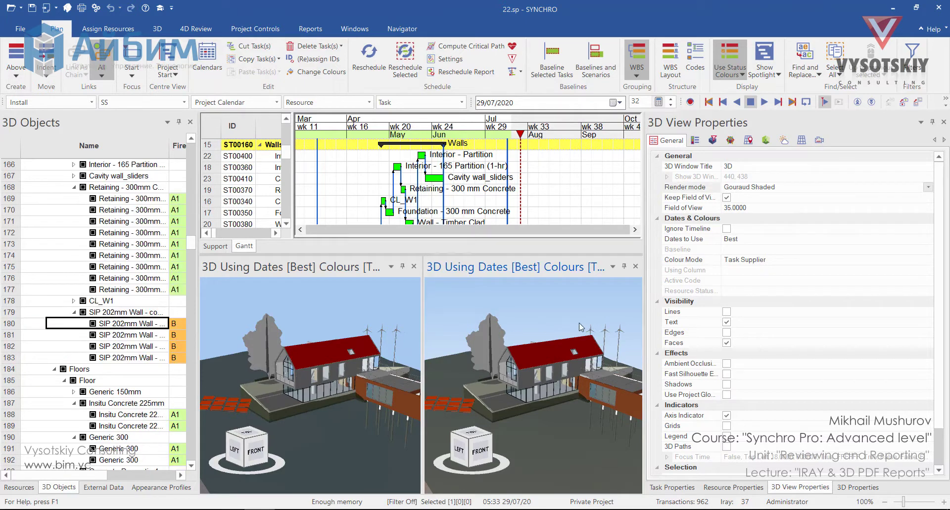
click(919, 264)
click(925, 262)
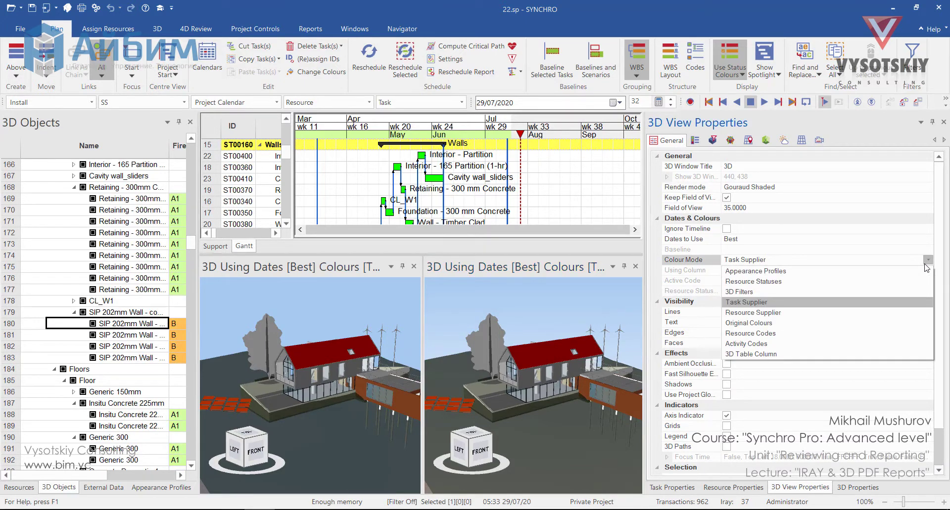
click(901, 323)
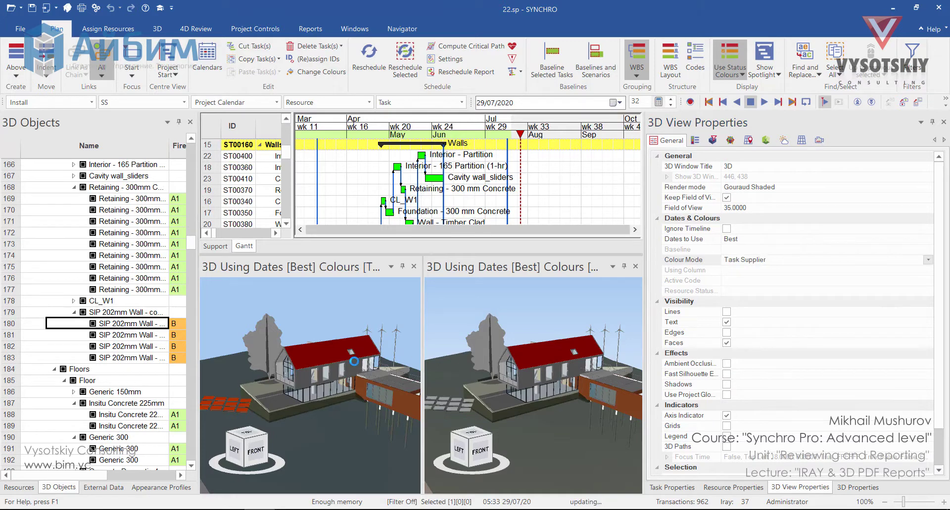
right_click(353, 361)
mouse_move(472, 235)
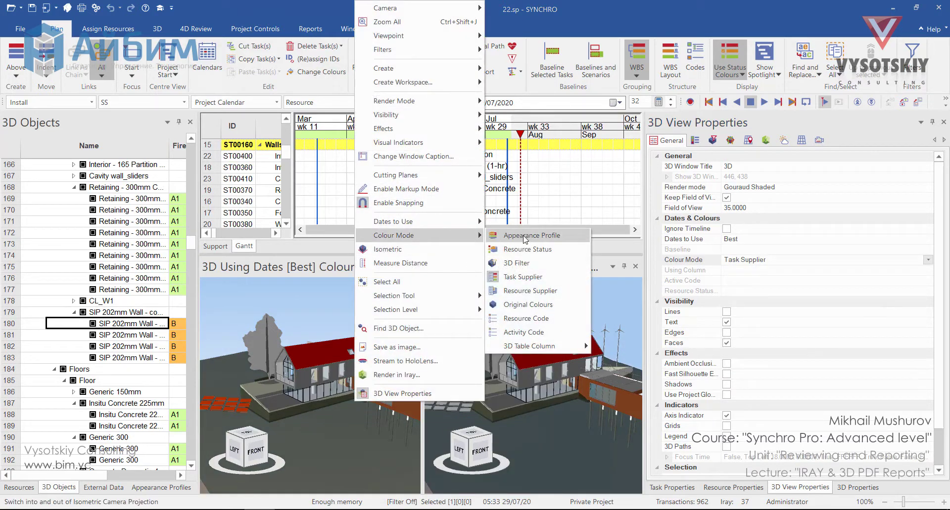
click(550, 307)
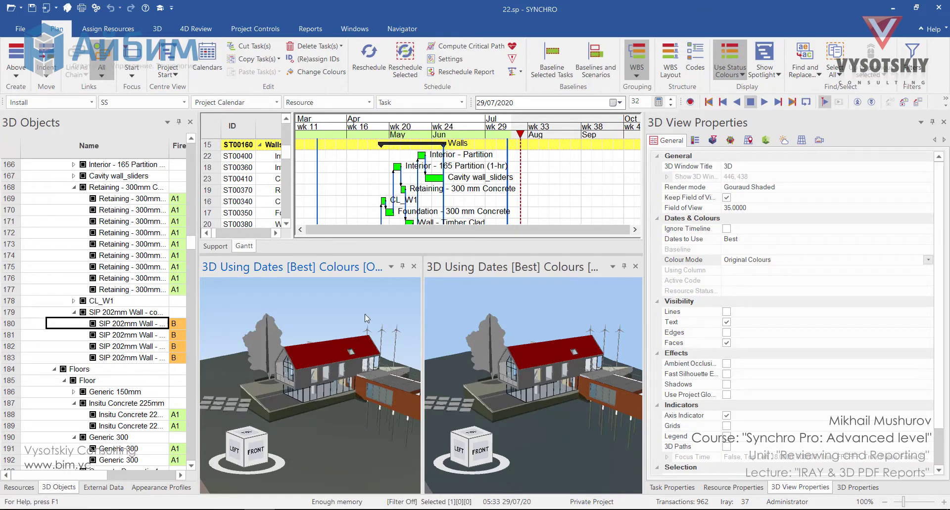
Set the first 3D view's render mode to Iray.
right_click(341, 310)
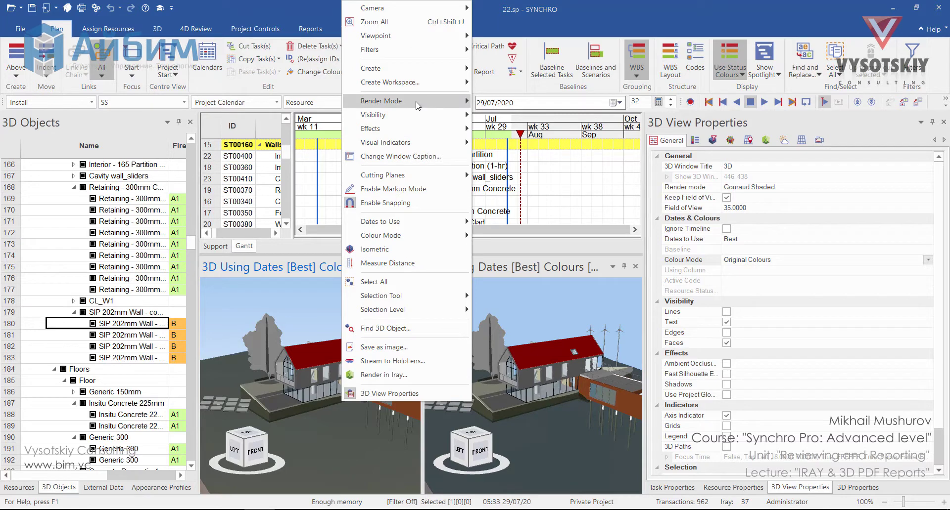
mouse_move(395, 101)
click(495, 171)
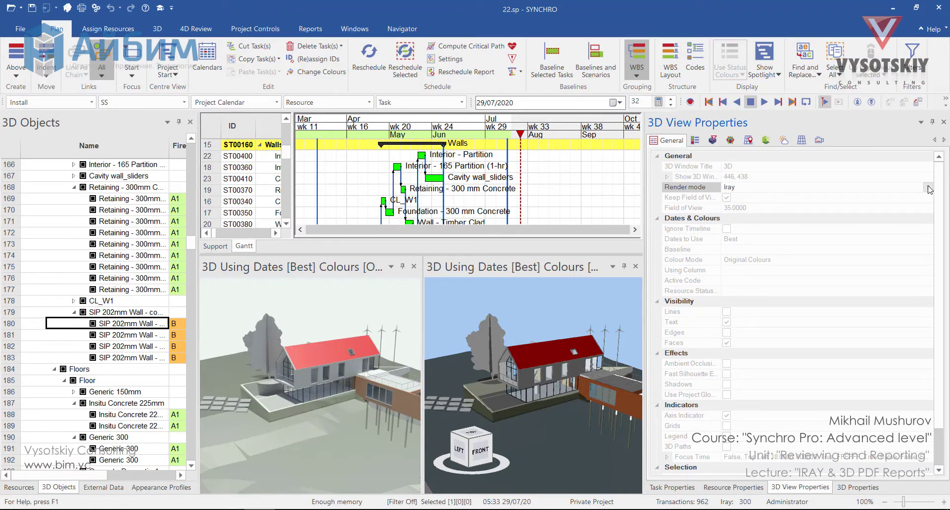
Link the cameras of all 3D views through the second 3D view.
click(450, 309)
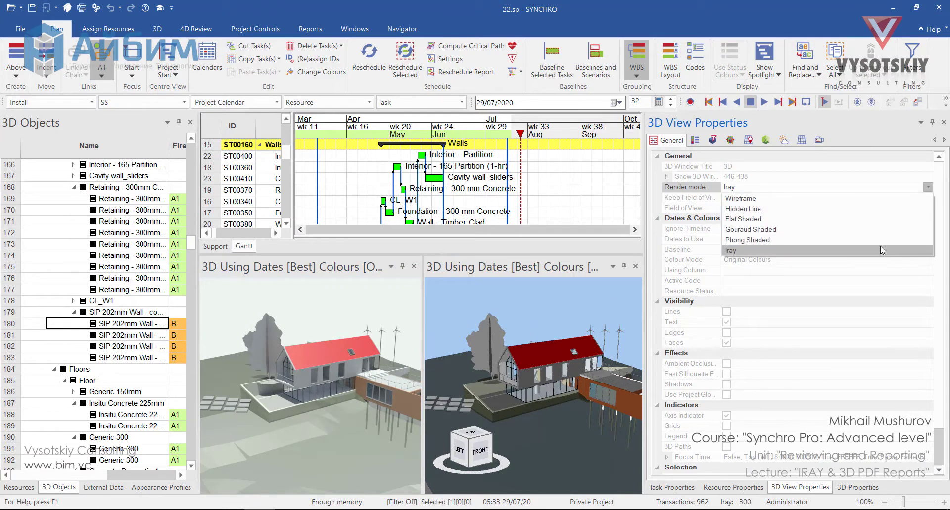
right_click(450, 308)
mouse_move(547, 7)
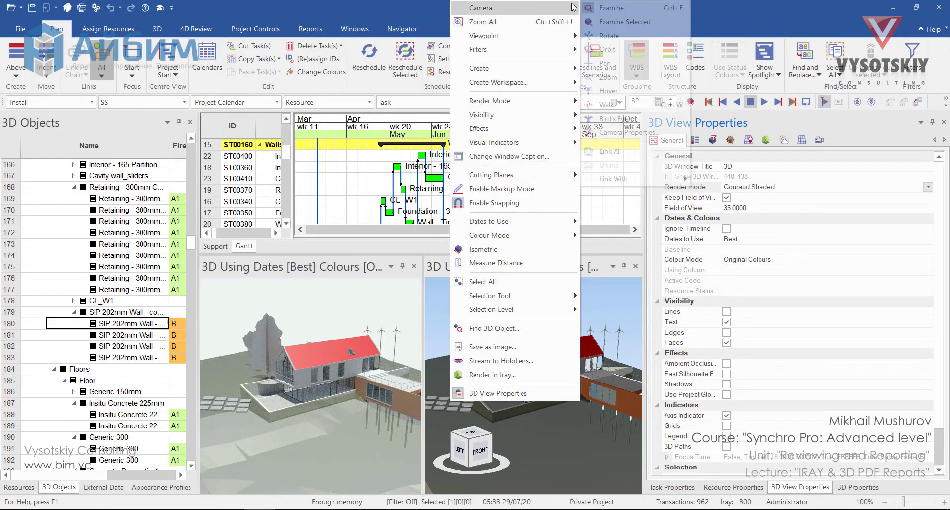
click(676, 157)
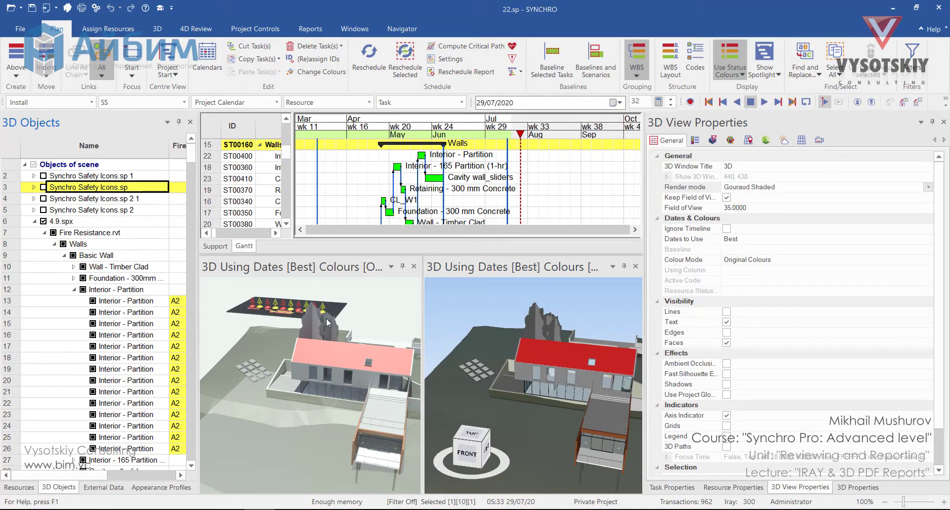
Switch the first 3D view's render mode to Phong Shaded and back to Iray.
click(397, 310)
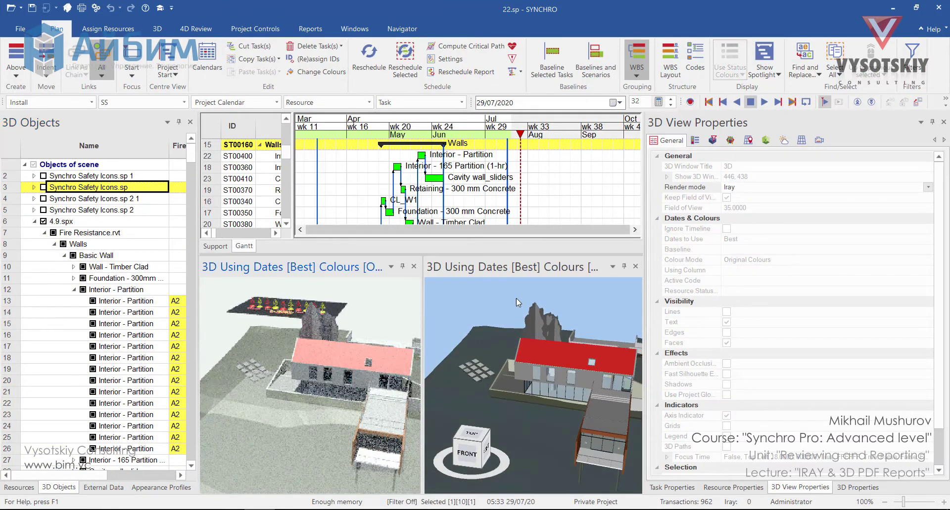
click(925, 191)
click(887, 241)
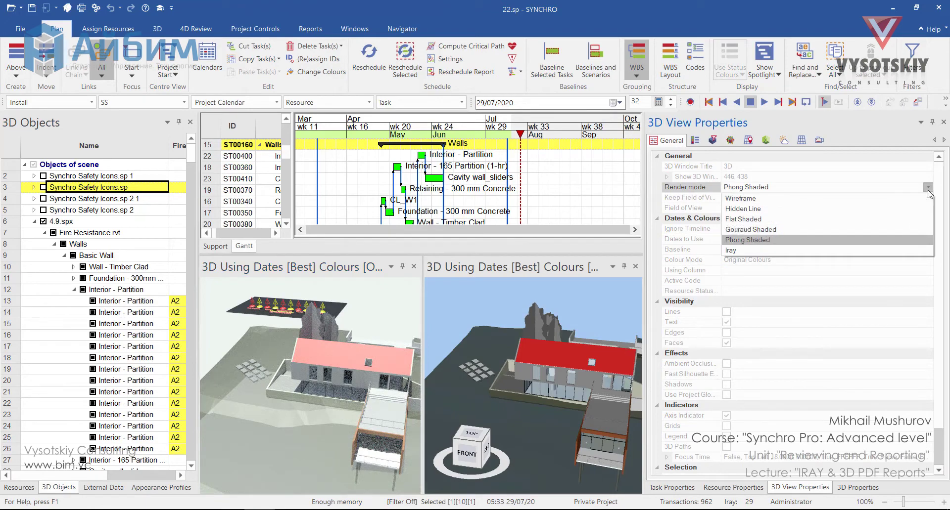
click(888, 253)
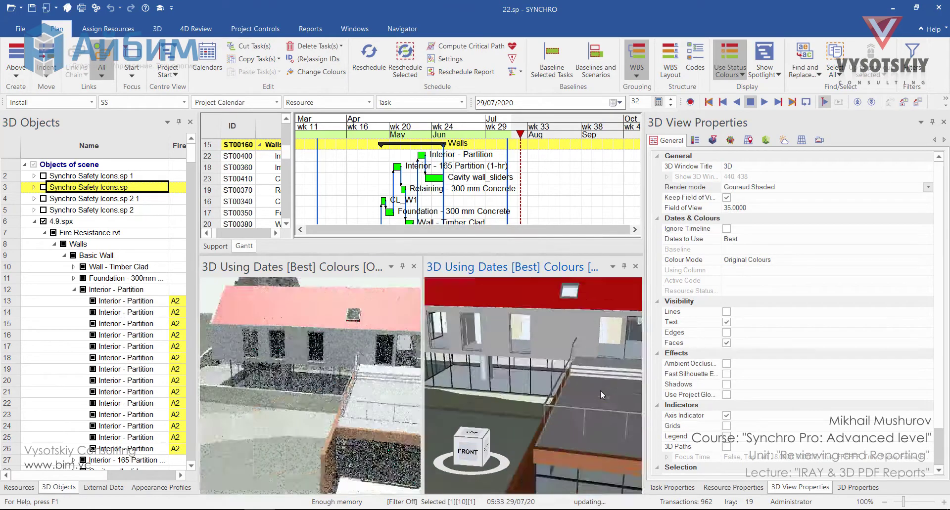
Select a 300mm retaining wall beside the ramp and all objects sharing its Concrete - Cast In Situ user field value.
middle_drag(564, 394, 574, 384)
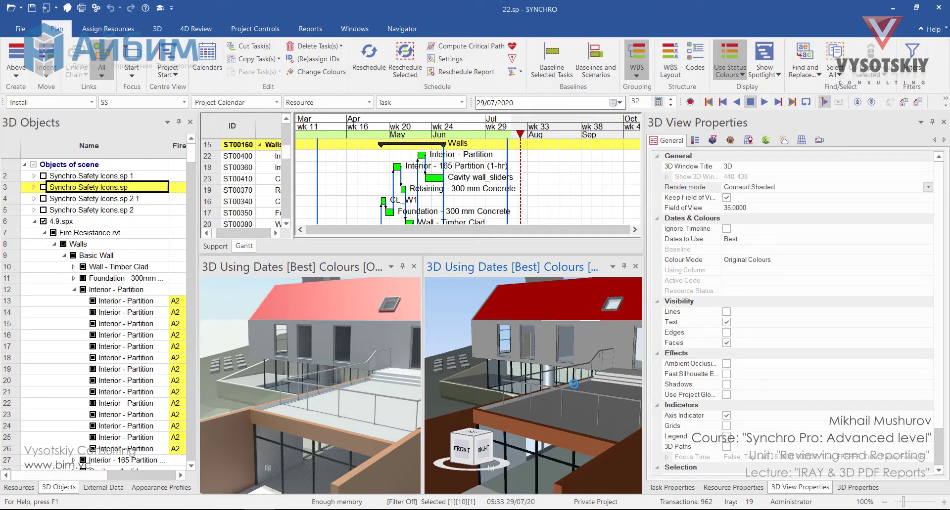
scroll(573, 385, down, 5)
middle_drag(574, 385, 509, 429)
scroll(609, 436, up, 3)
drag(608, 434, 545, 453)
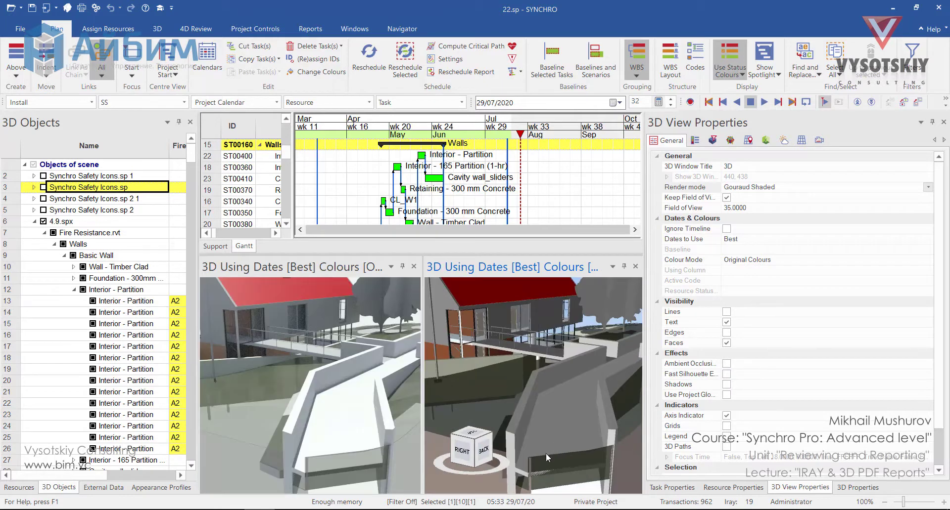
click(528, 410)
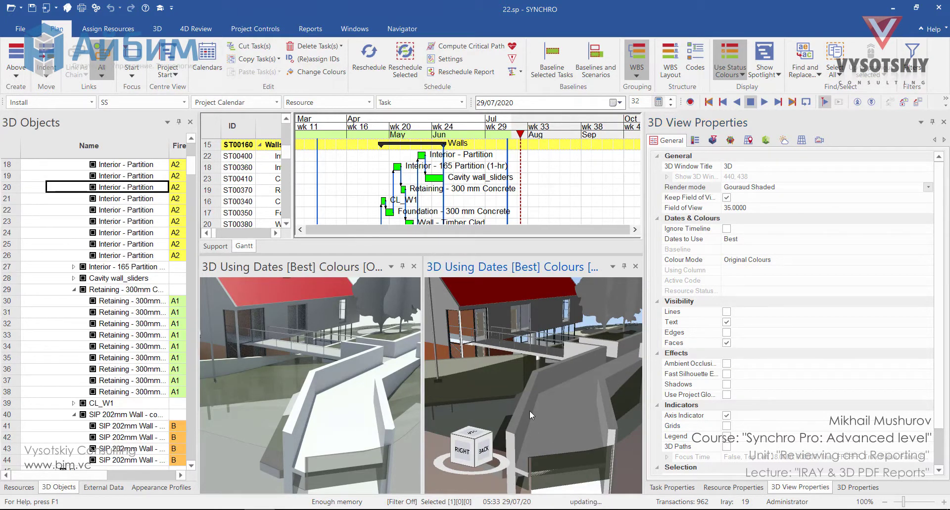
click(728, 488)
drag(931, 352, 947, 457)
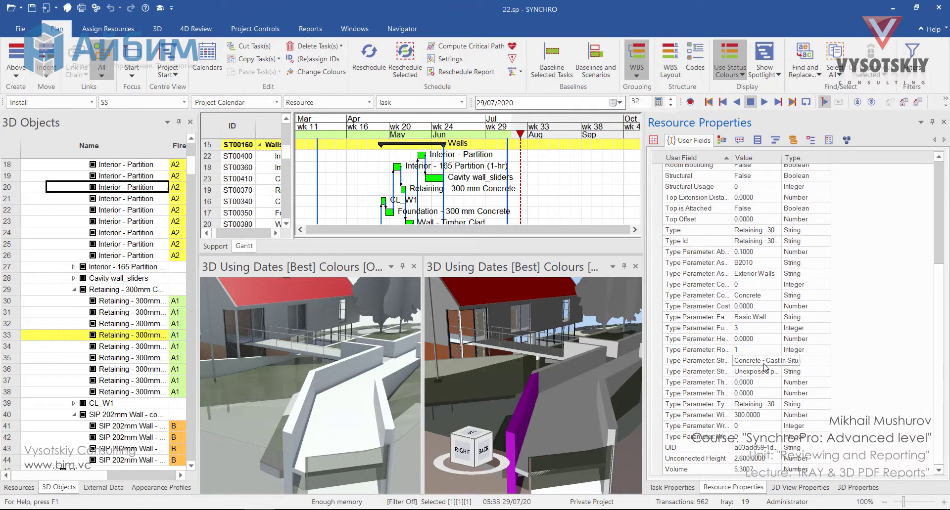
right_click(760, 368)
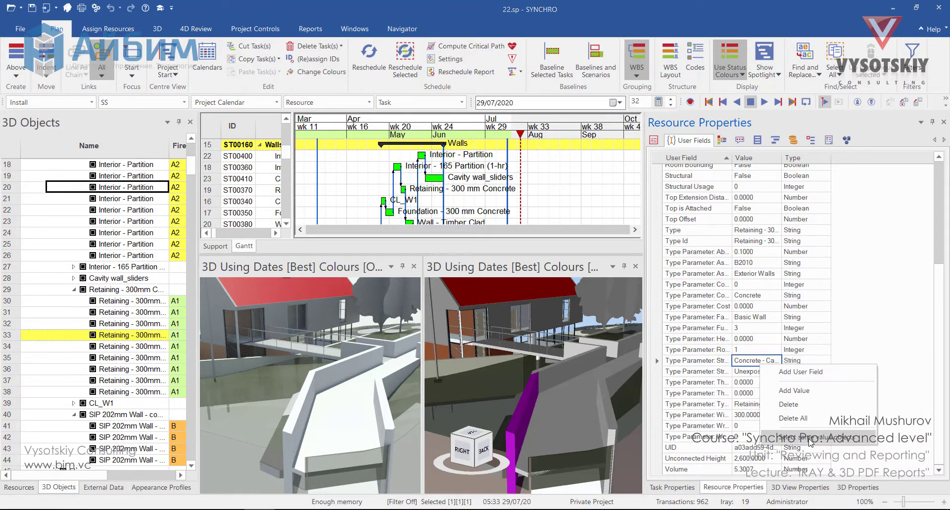
click(810, 441)
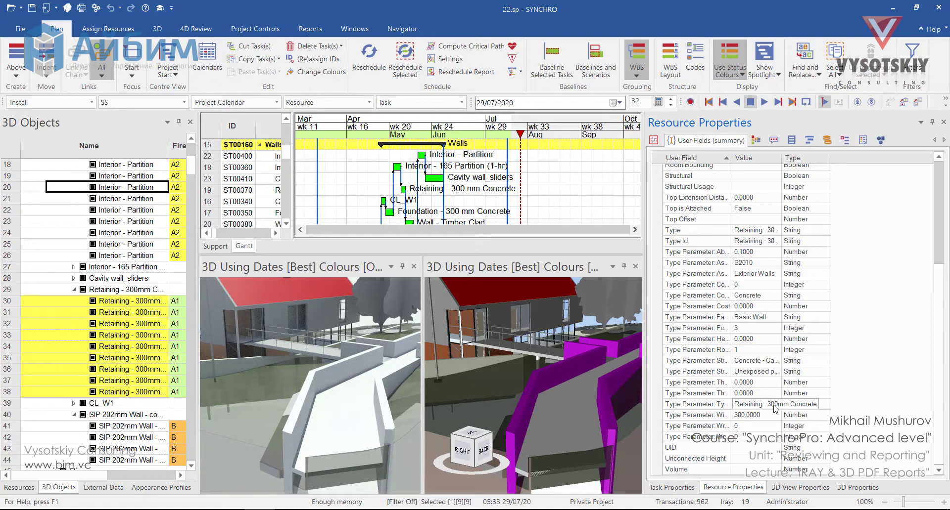
Assign the raytrace material concrete to the selected retaining walls with texture scale 1.0.
click(843, 487)
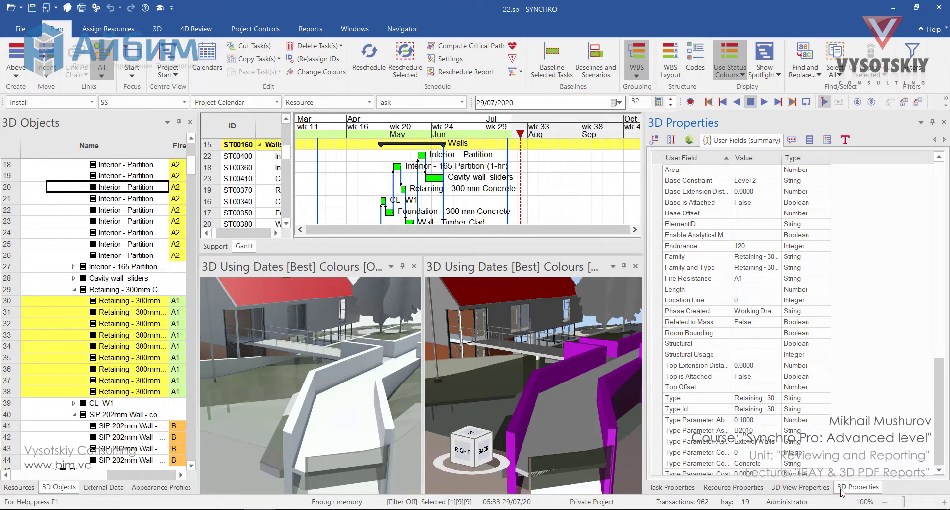
click(688, 140)
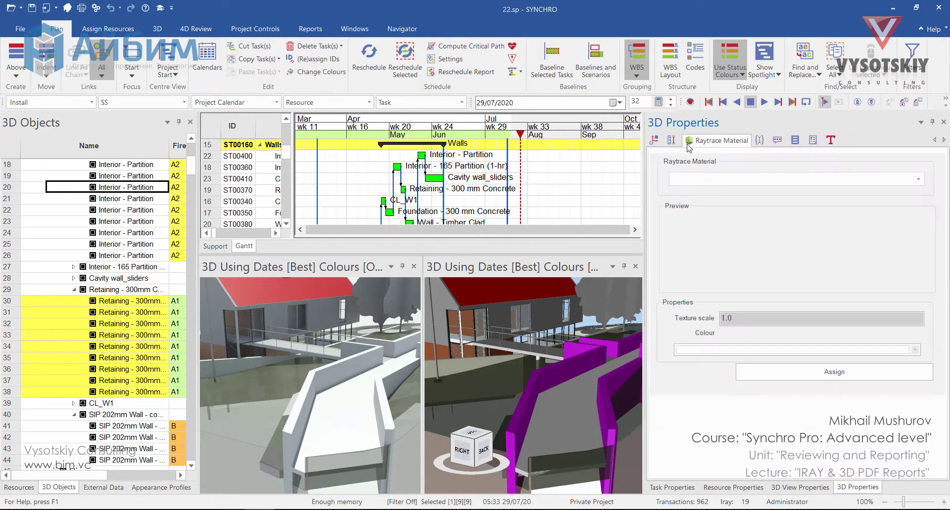
click(917, 179)
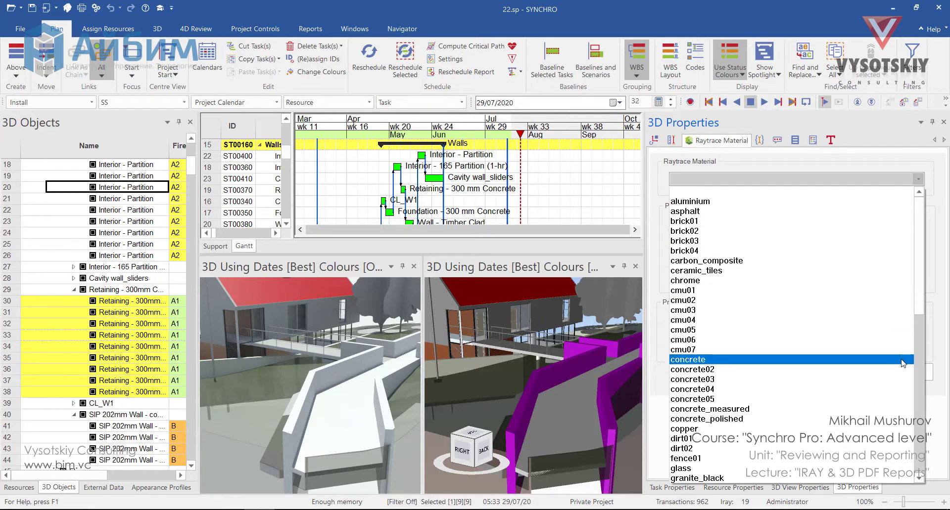
click(748, 361)
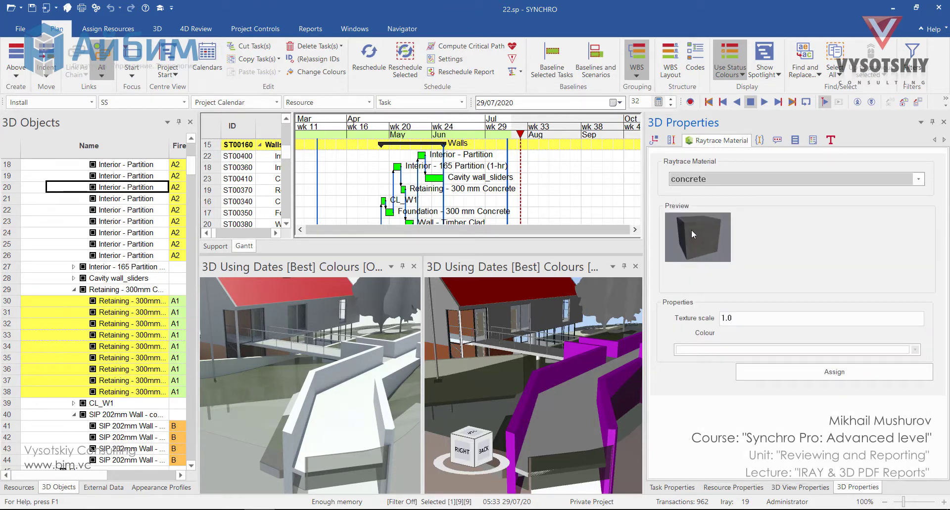
click(903, 374)
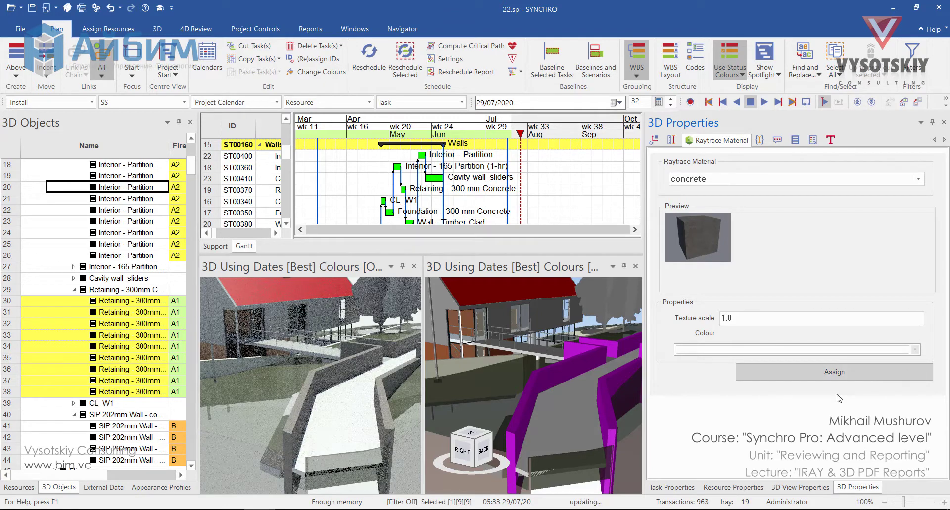
Select the 150mm foundation slab between the retaining walls, check its material user field, and assign it the raytrace material concrete05.
scroll(518, 422, up, 7)
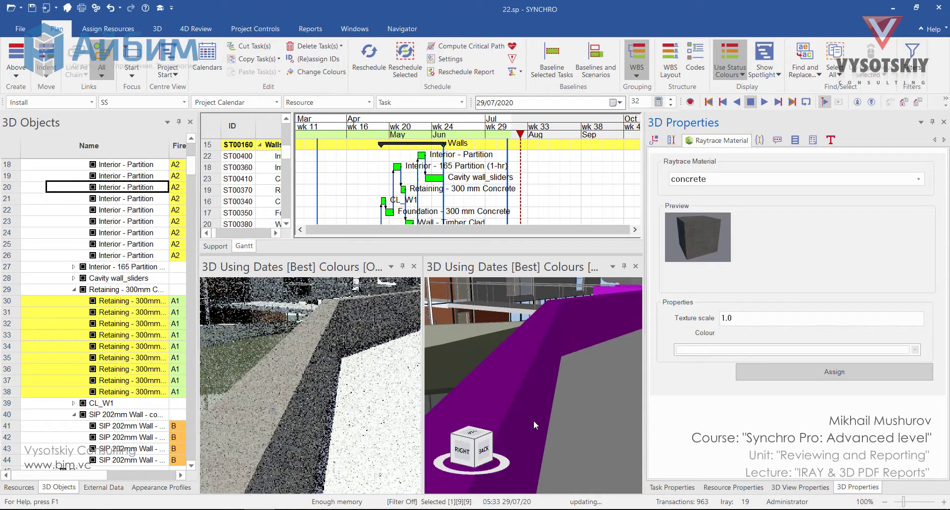
ctrl+click(621, 420)
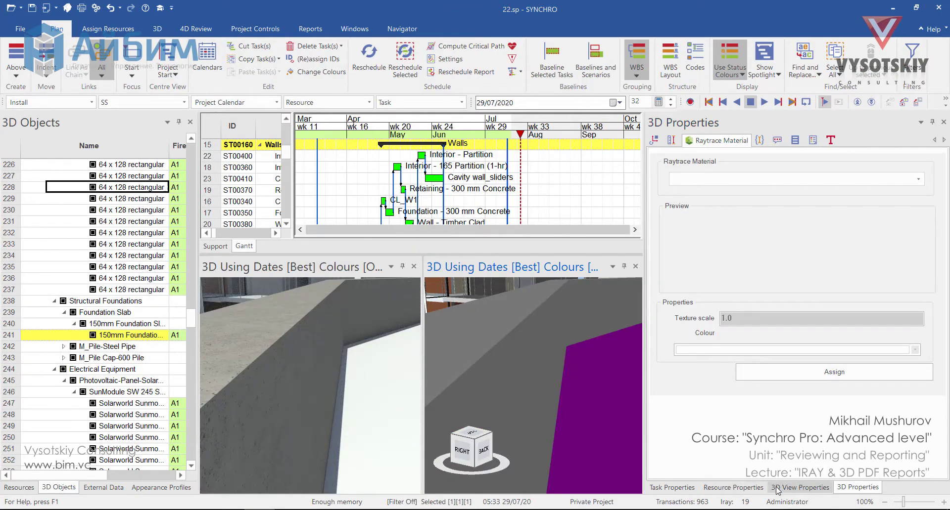
click(733, 487)
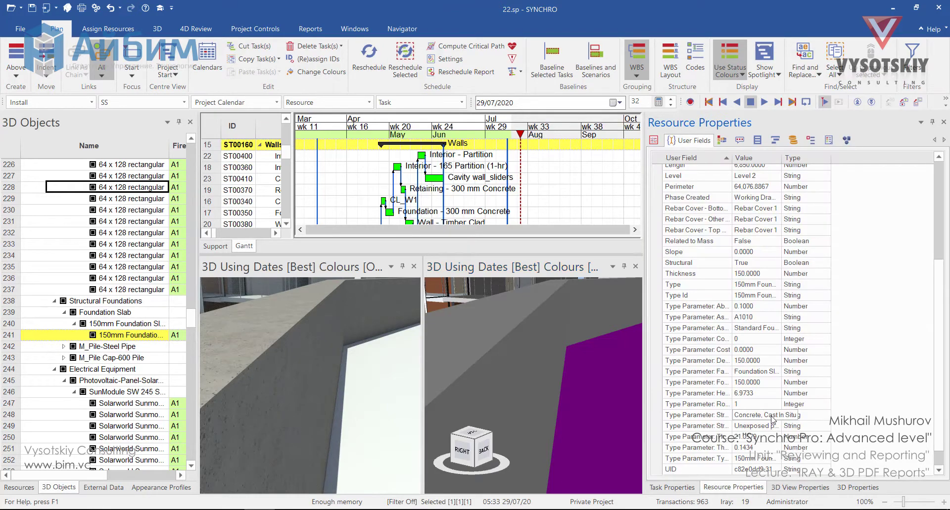
click(843, 488)
click(792, 179)
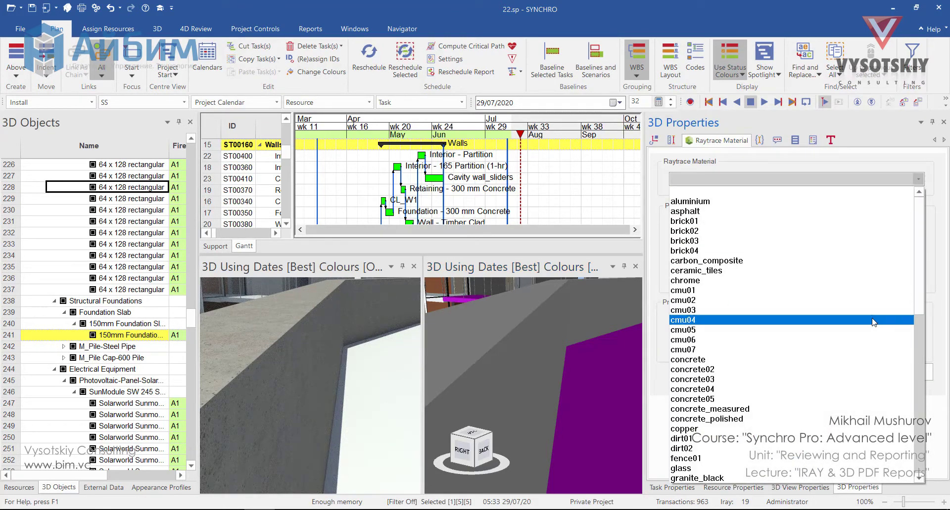
click(812, 399)
click(807, 374)
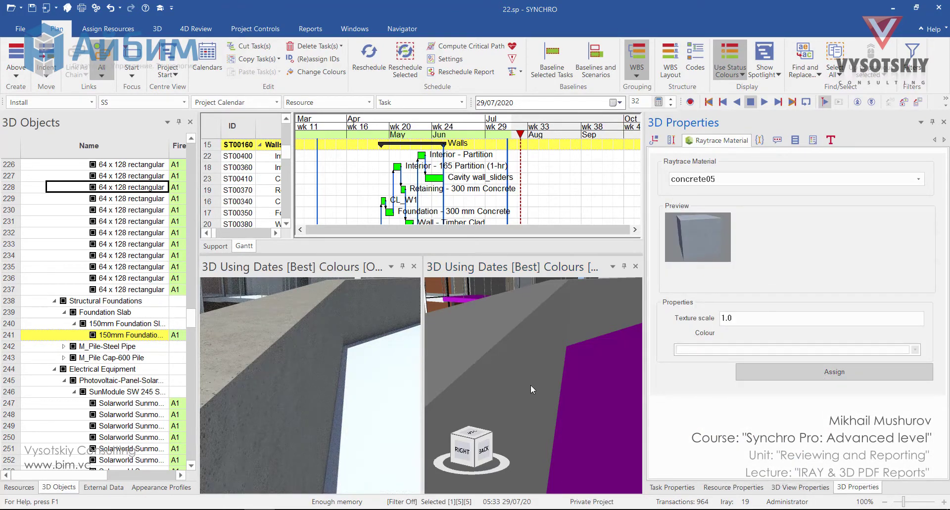
Clear the slab selection and switch the second 3D view's camera to Walk mode.
scroll(539, 398, down, 5)
click(563, 406)
right_click(561, 401)
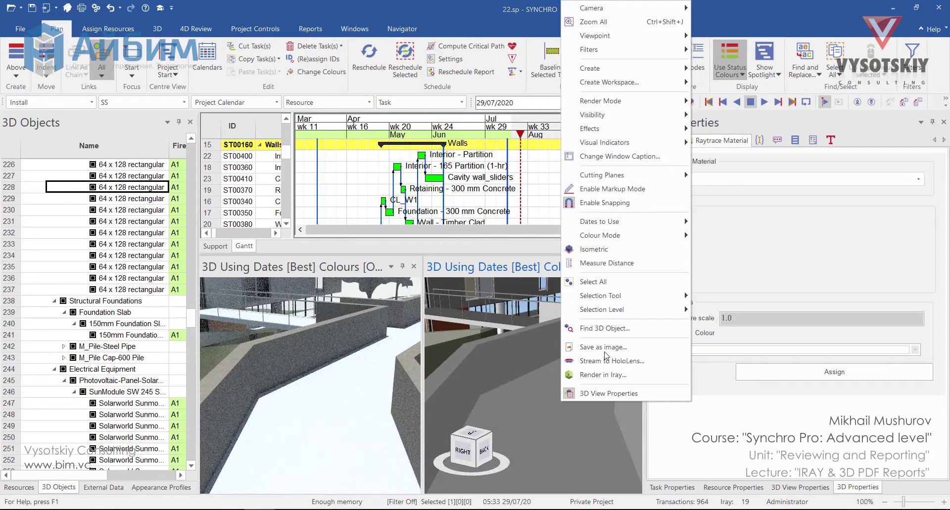
mouse_move(602, 10)
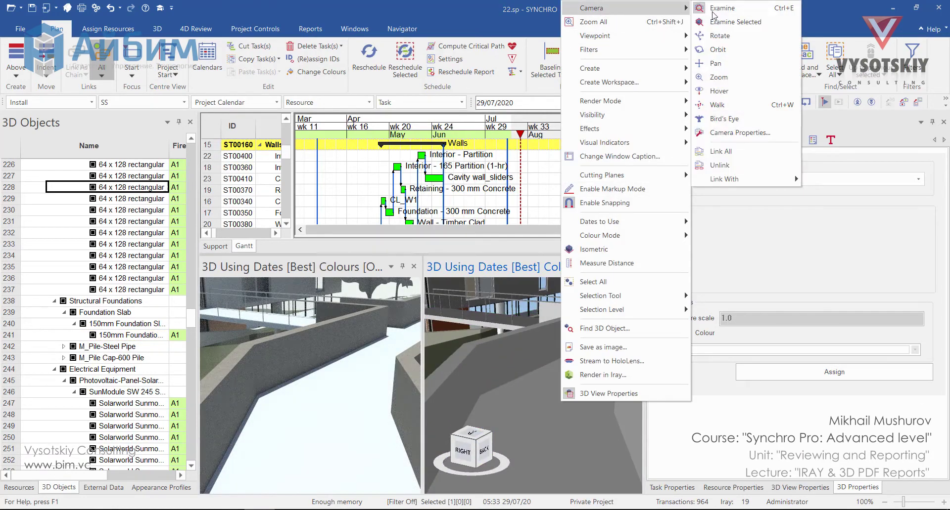
click(717, 105)
Enlarge the two 3D views by shrinking the Gantt chart and the 3D objects list.
drag(633, 337, 583, 329)
drag(529, 256, 521, 183)
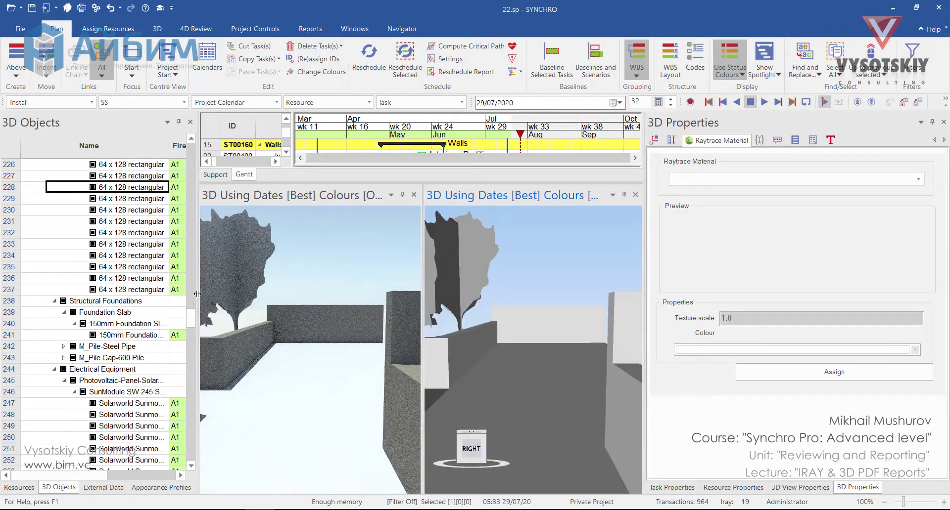
drag(196, 295, 122, 296)
Select the top rails of the walkway and assign them the raytrace material aluminium with a light grey colour.
drag(429, 388, 598, 379)
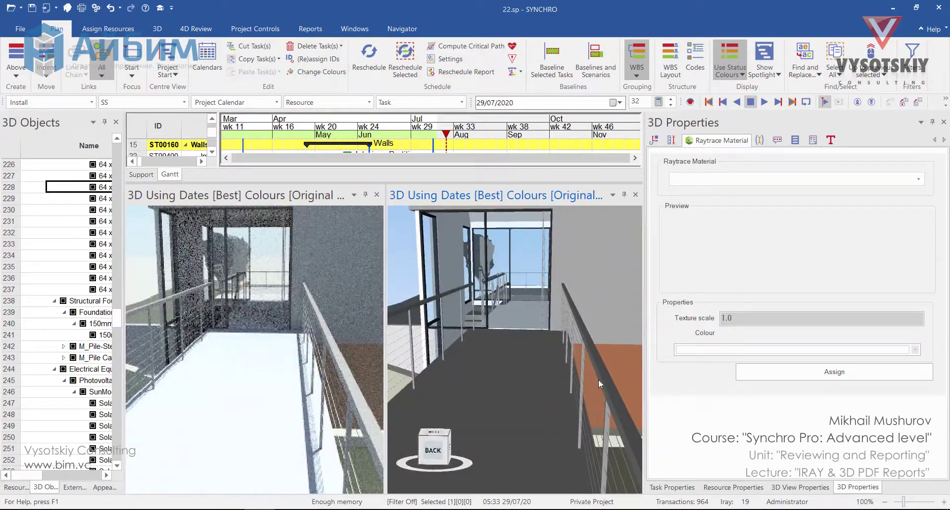
click(603, 378)
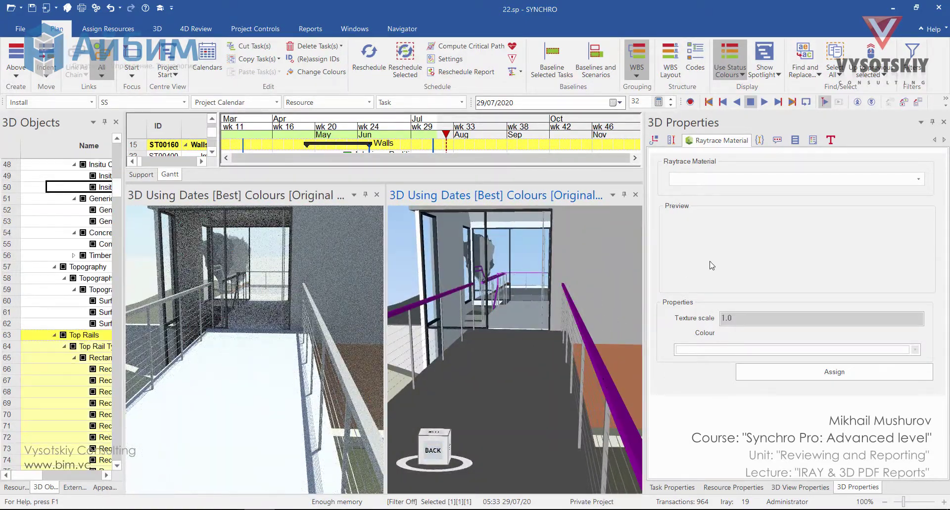
click(919, 179)
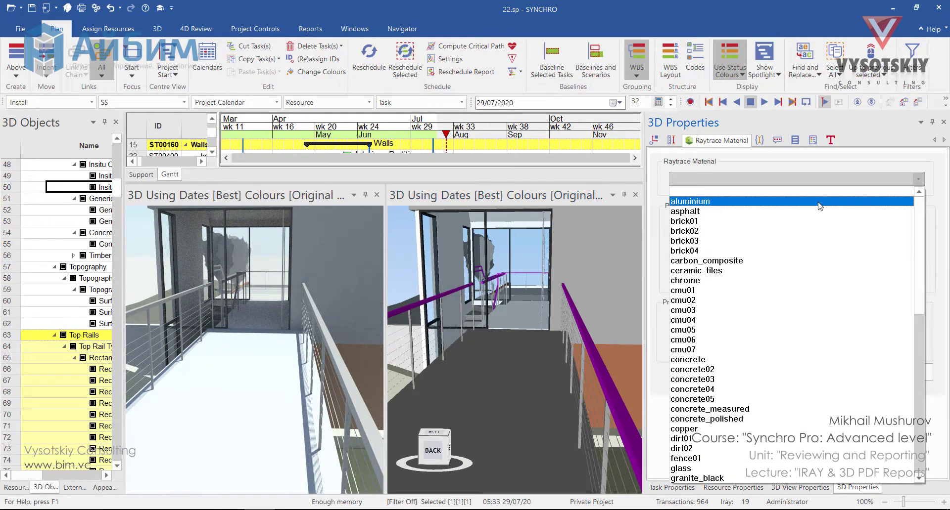
click(890, 191)
click(915, 350)
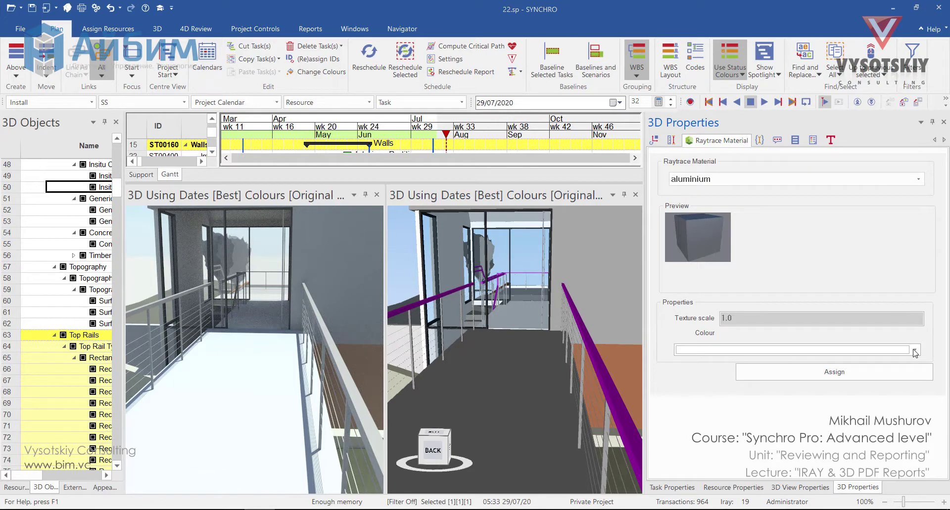
click(388, 290)
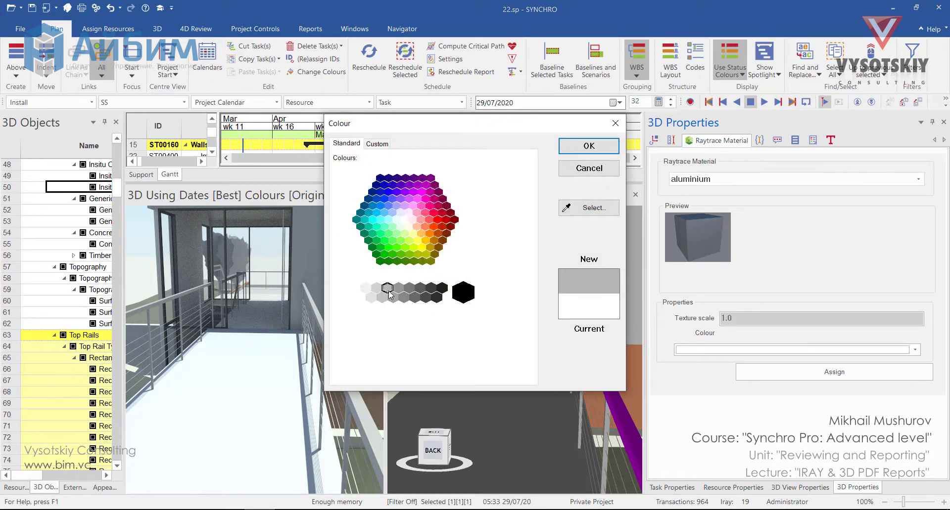
click(574, 146)
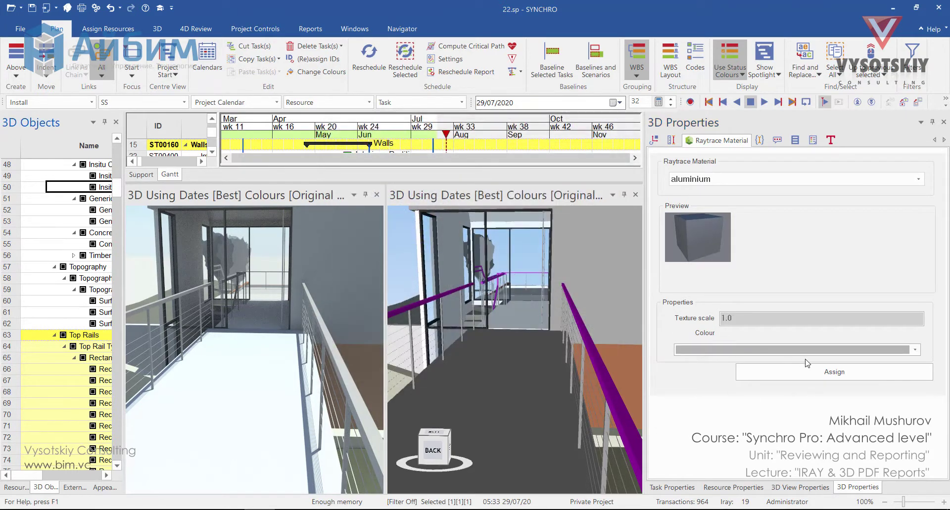
Walk inside the building and place an Iray light on the ceiling where the walls meet.
middle_drag(496, 361, 599, 342)
scroll(493, 354, up, 3)
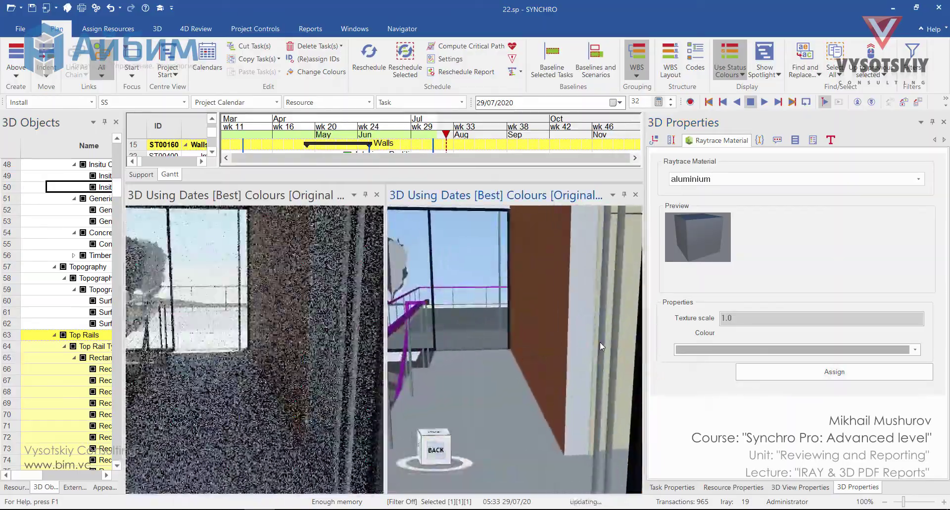
click(599, 342)
click(63, 335)
click(427, 348)
drag(428, 352, 585, 383)
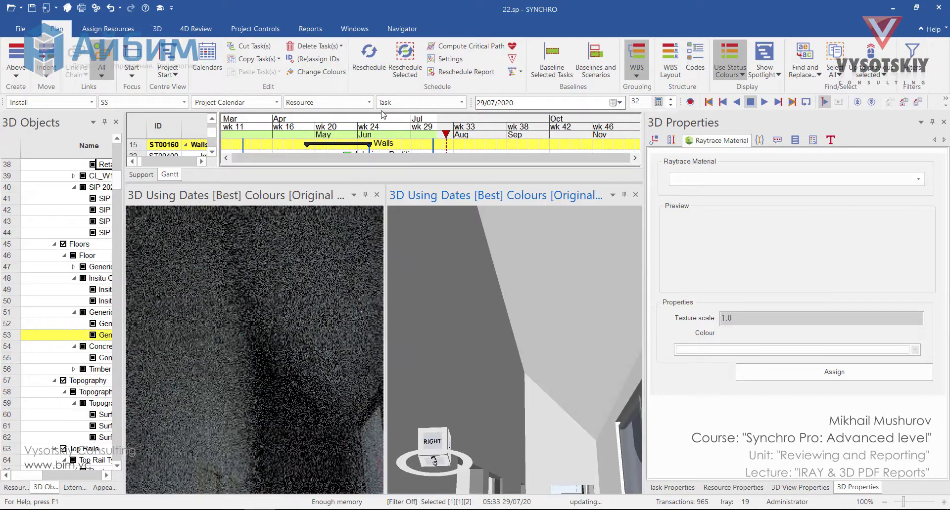
click(158, 29)
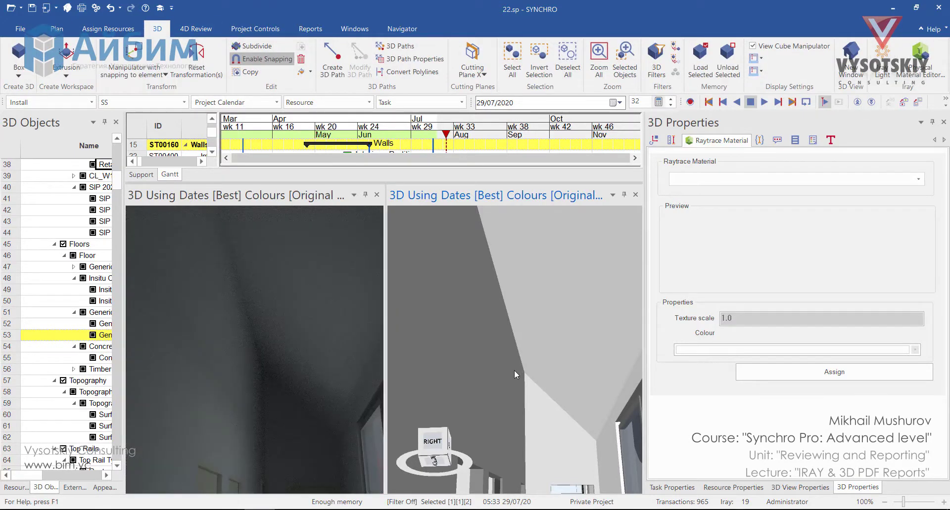
click(888, 64)
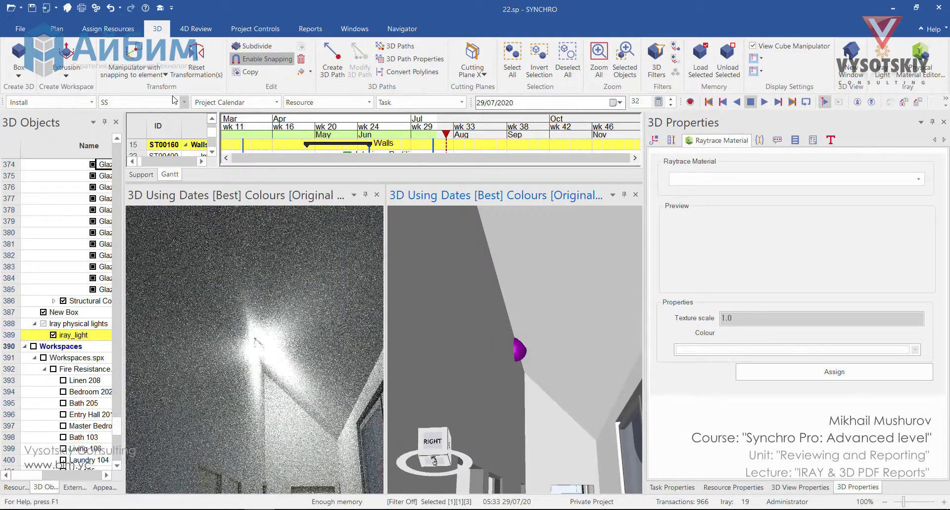
Move the new light down and away from the wall with the Simple Manipulator and clear the selection.
click(159, 77)
click(163, 95)
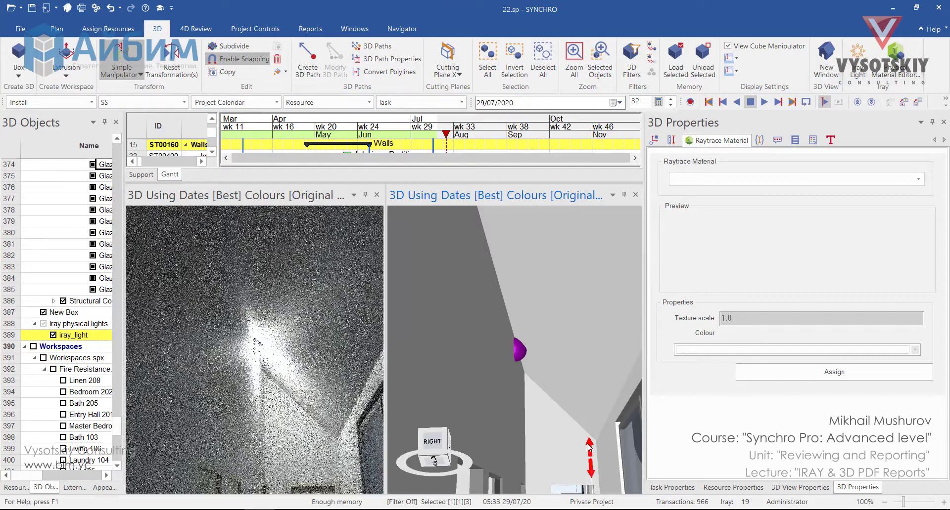
mouse_move(562, 439)
mouse_down()
mouse_move(529, 424)
mouse_move(557, 439)
mouse_up()
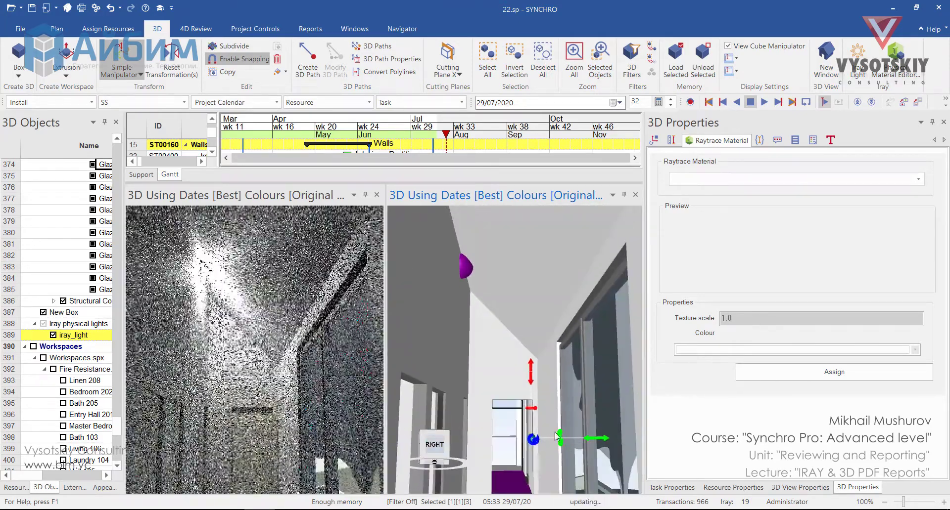
drag(531, 379, 540, 395)
drag(592, 446, 596, 450)
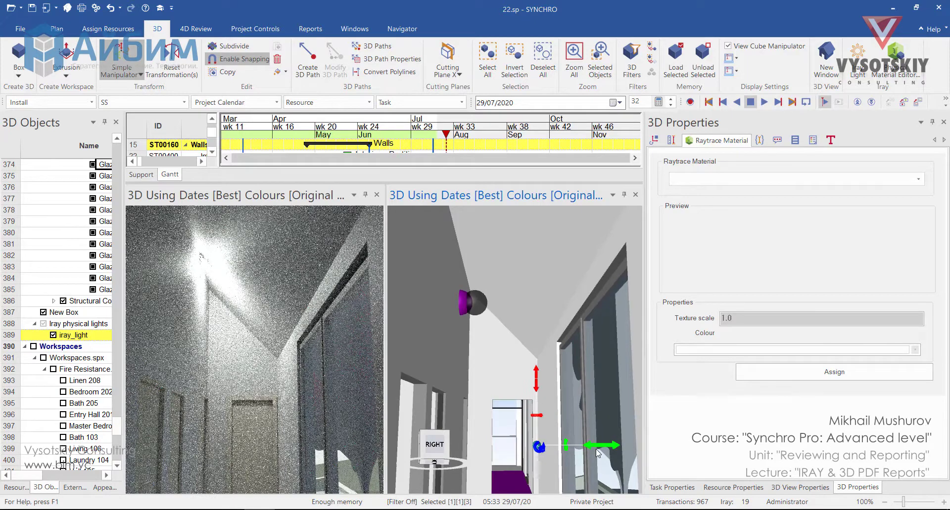
key(Delete)
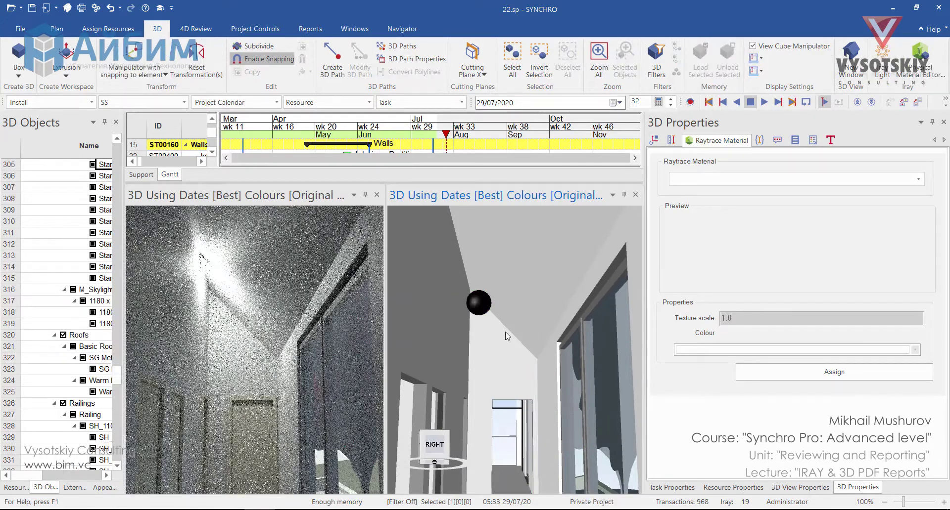
Refresh the Iray view by changing its render mode to Hidden Line and back to Iray.
click(259, 322)
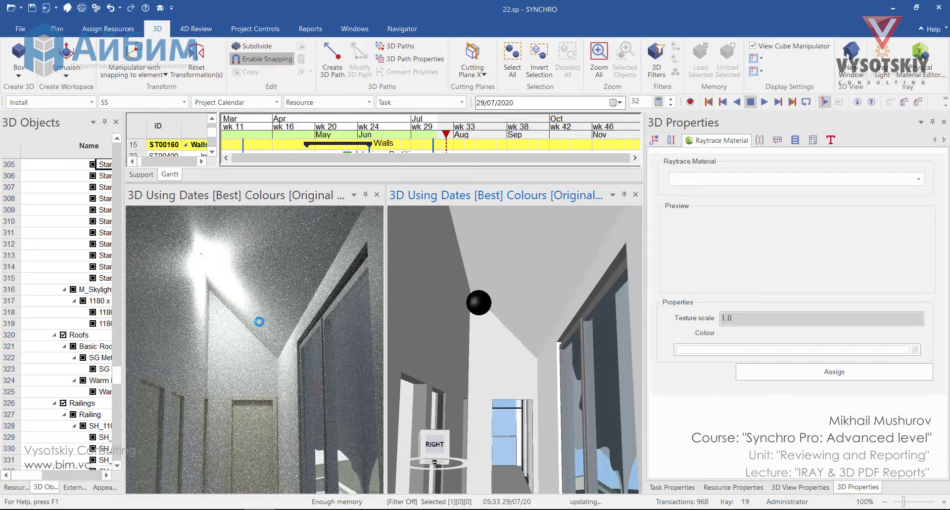
click(799, 487)
click(928, 187)
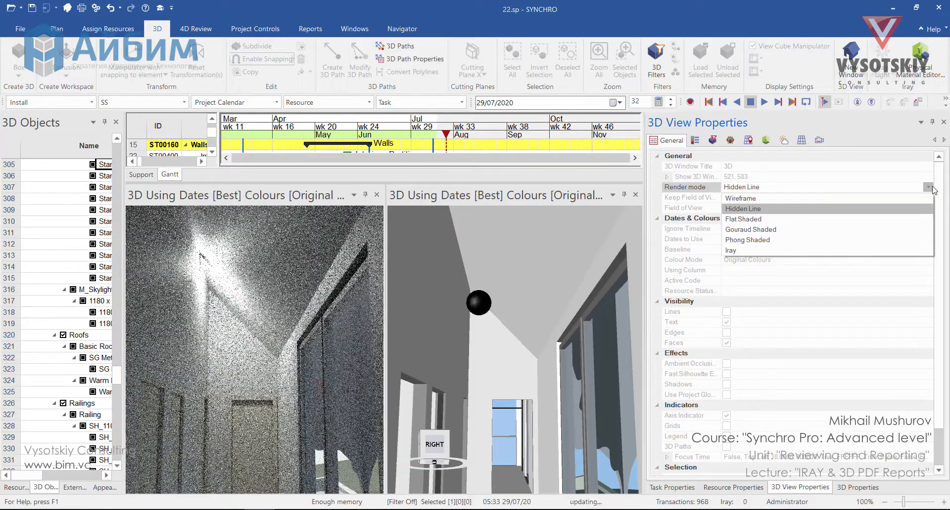
Select the interior room floor and assign it the raytrace material ceramic_tiles.
click(556, 404)
scroll(555, 404, up, 2)
mouse_move(556, 404)
mouse_down()
mouse_move(560, 445)
mouse_move(479, 431)
mouse_up()
scroll(502, 354, up, 3)
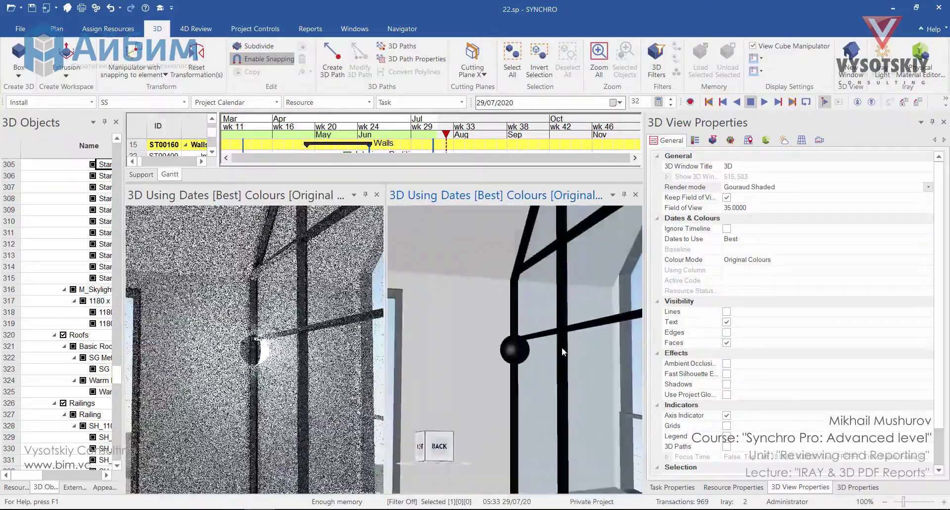
drag(502, 354, 536, 429)
scroll(520, 391, up, 1)
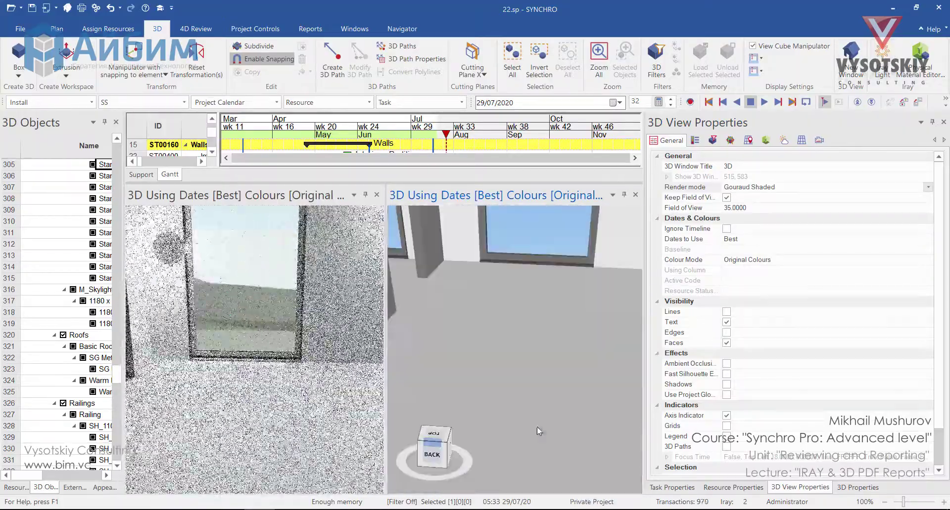
click(536, 428)
click(857, 488)
click(918, 179)
drag(920, 275, 930, 226)
click(786, 247)
click(796, 372)
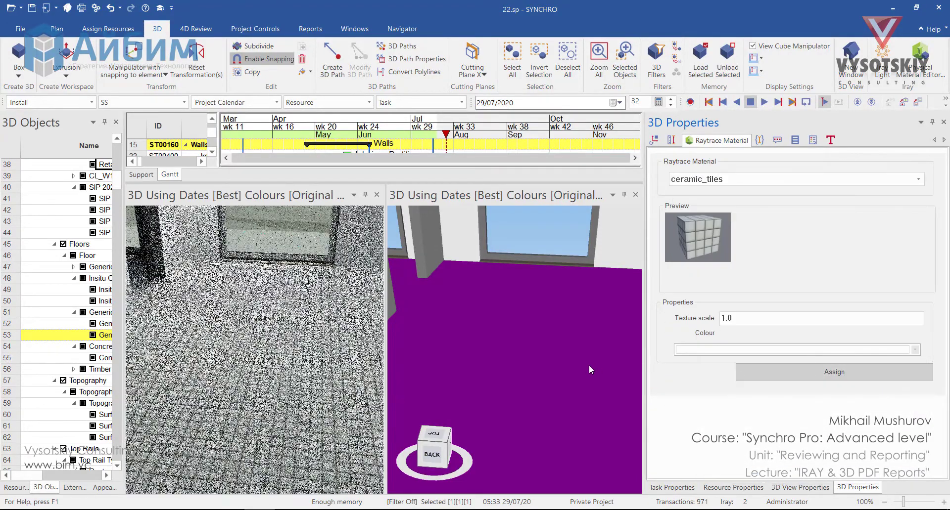
Turn towards the room's window and hide all Iray physical lights in the scene.
click(559, 347)
drag(559, 348, 277, 297)
click(410, 322)
click(43, 222)
Save a new viewpoint of the interior that includes the camera, focus time and 3D view properties.
click(194, 29)
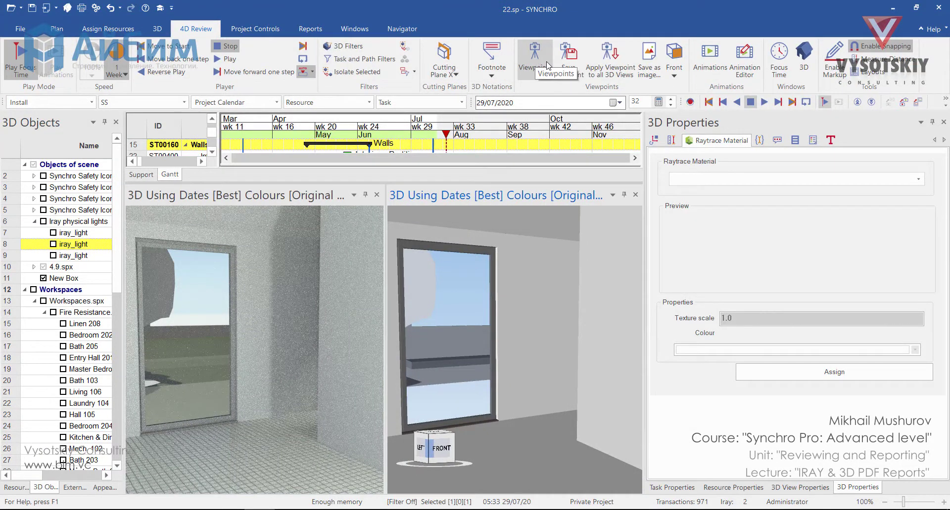
click(568, 59)
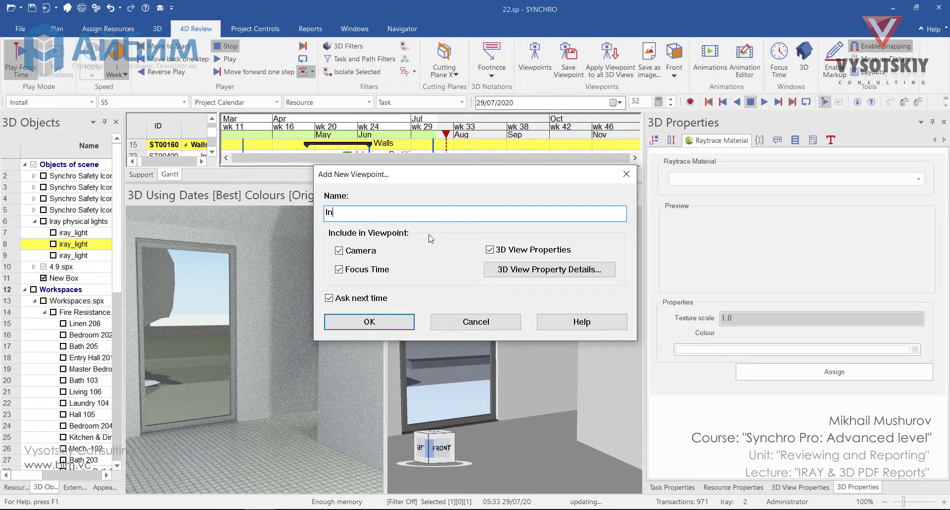
key(Return)
Set the raytrace render mode to Interactive and enable the denoiser for the interior view facing the glazed corridor end.
drag(511, 389, 562, 390)
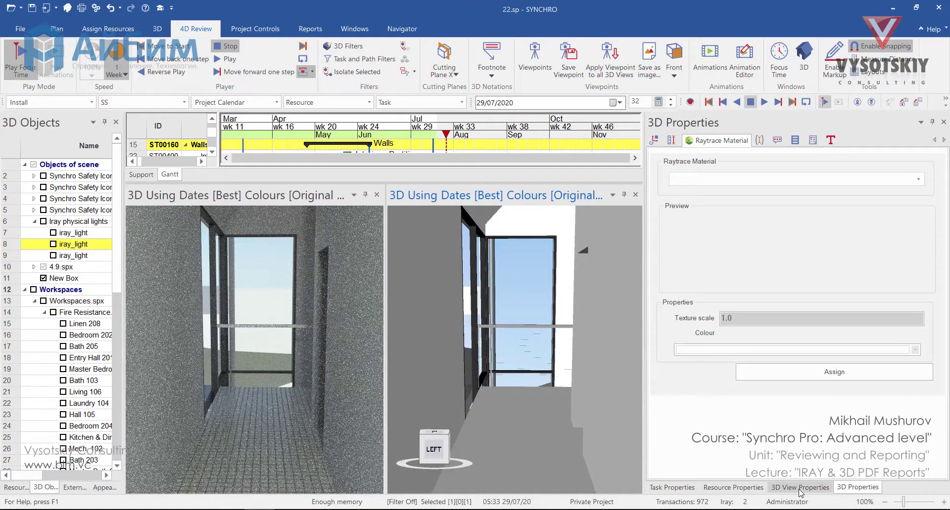
click(800, 488)
click(764, 142)
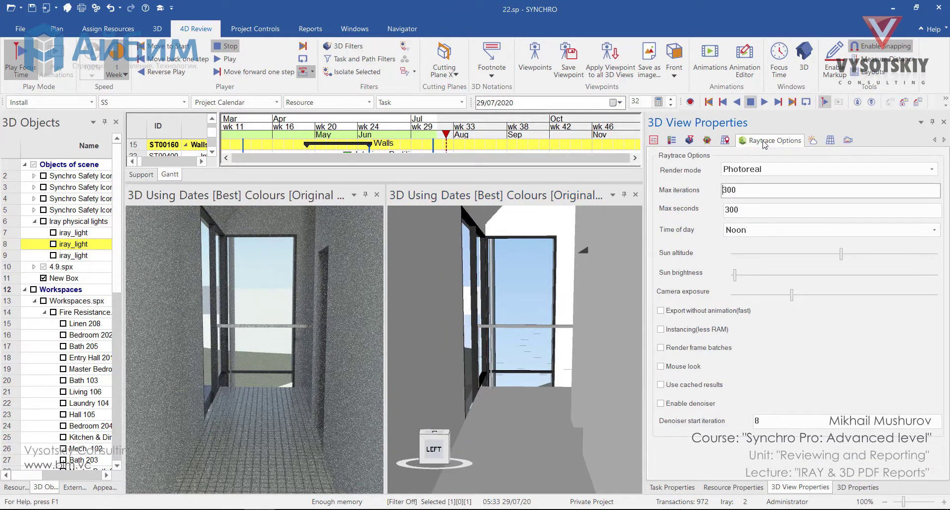
click(932, 170)
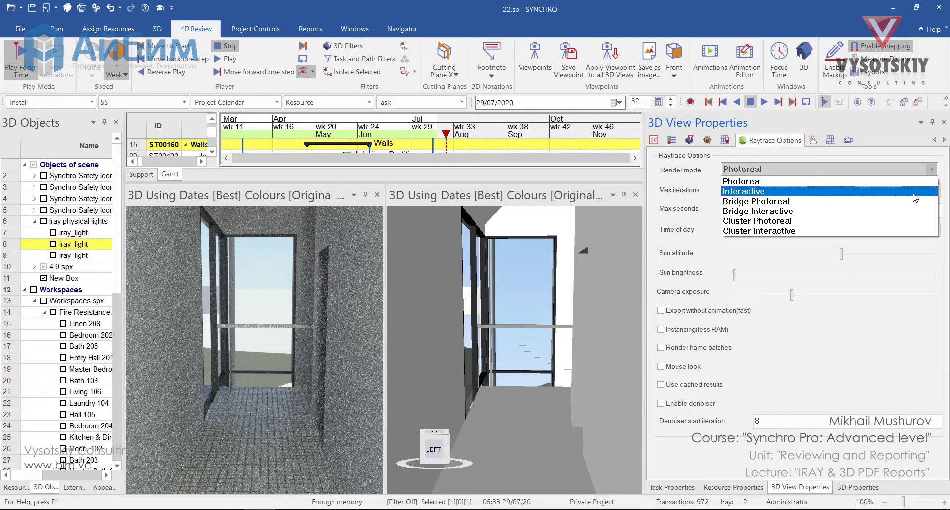
click(920, 192)
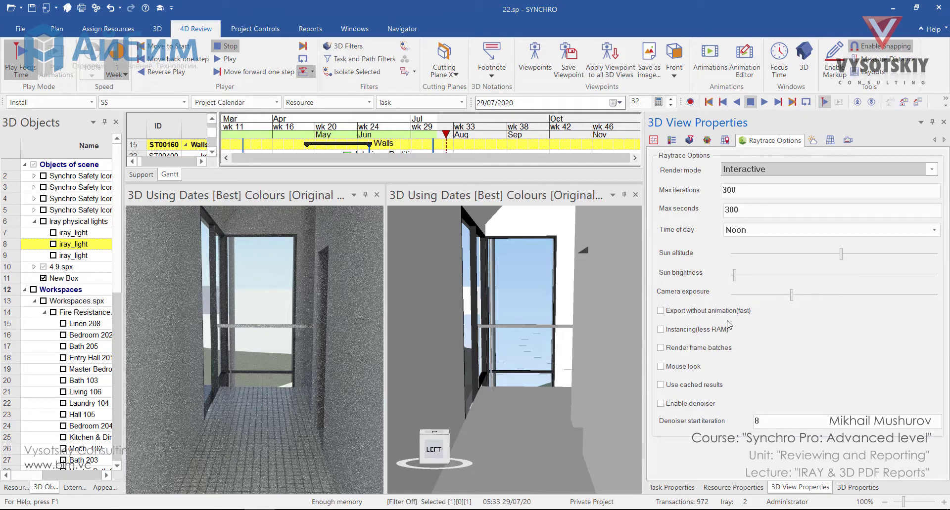
click(672, 407)
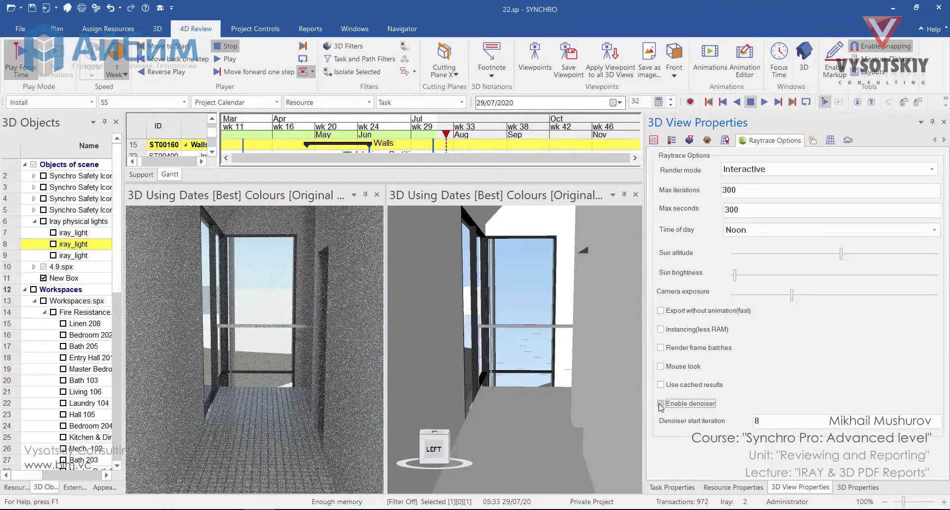
Select the topography outside the building and assign it the raytrace material grass01.
click(523, 345)
scroll(523, 346, up, 3)
middle_drag(523, 347, 524, 401)
drag(525, 397, 580, 422)
scroll(585, 392, up, 3)
click(586, 382)
scroll(588, 411, up, 3)
scroll(579, 422, up, 3)
click(581, 421)
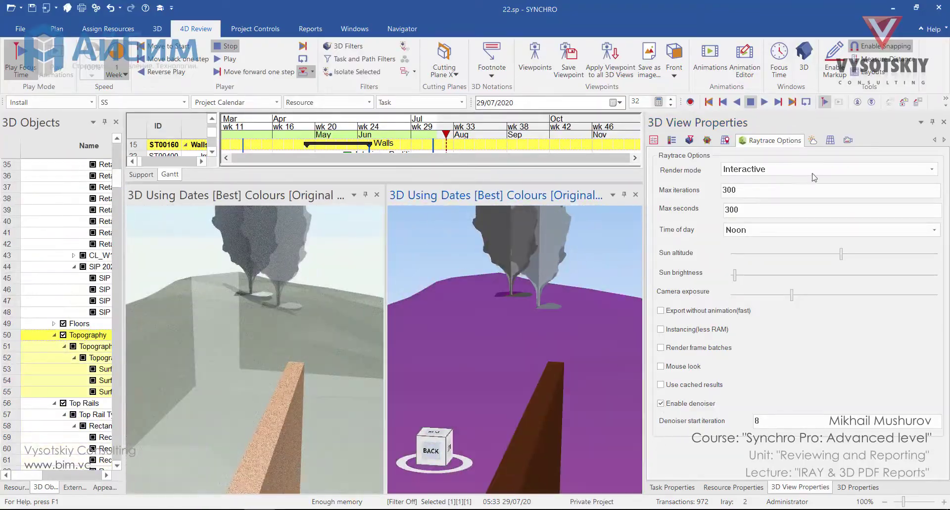
click(858, 487)
click(918, 179)
drag(918, 262, 918, 323)
scroll(911, 331, down, 9)
scroll(912, 331, up, 7)
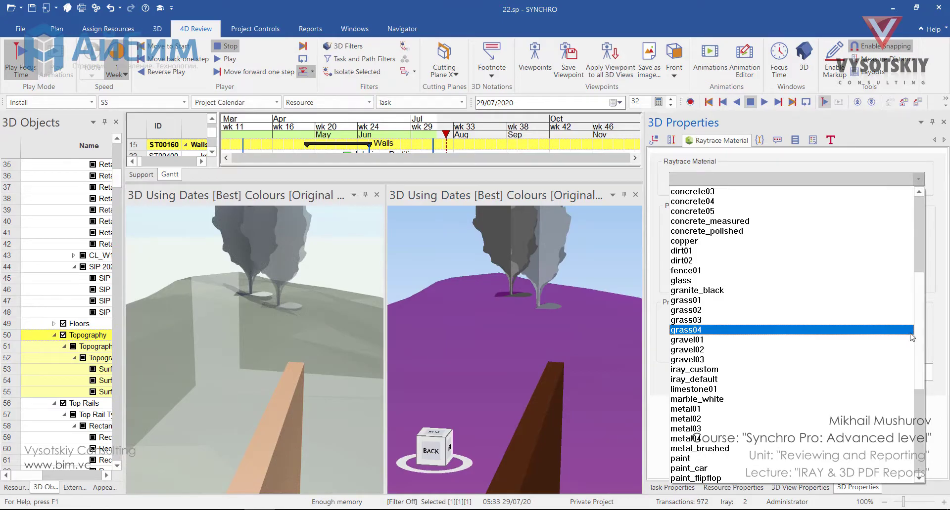
click(880, 300)
click(843, 376)
Select the trees on the hill and assign them a green raytrace material.
click(550, 248)
click(917, 179)
scroll(936, 331, down, 3)
click(692, 399)
click(851, 371)
Select the exterior stairs and assign them a raytrace material with texture scale 15.
drag(461, 392, 576, 360)
click(582, 394)
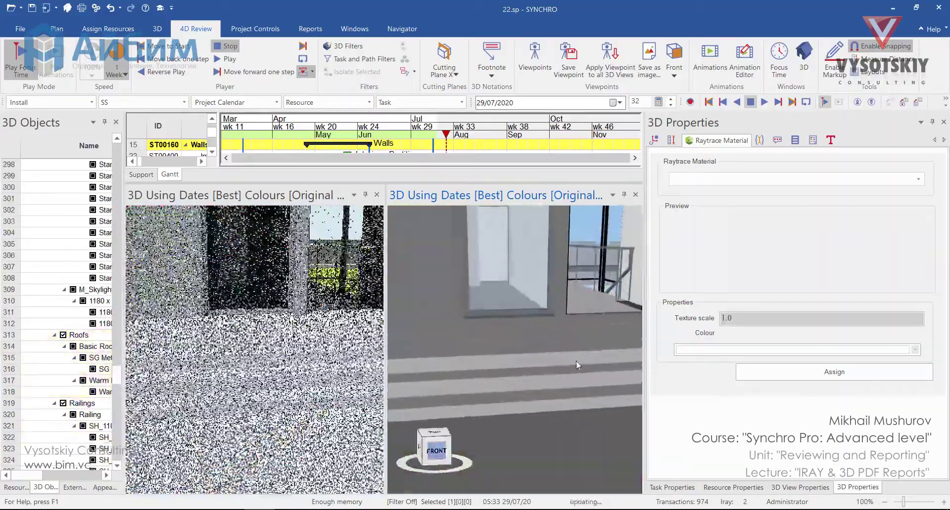
click(575, 361)
click(918, 179)
click(682, 239)
key(BackSpace)
key(BackSpace)
key(BackSpace)
text(15)
click(773, 371)
Adjust the second 3D view's camera to frame the whole house from above its front-right corner, with nothing selected.
drag(505, 371, 438, 340)
right_click(437, 339)
click(470, 157)
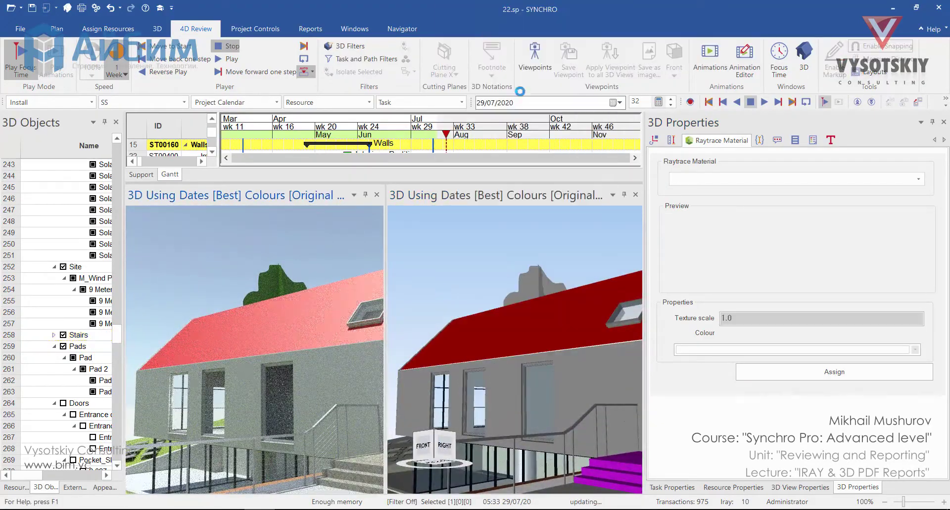
right_click(442, 346)
mouse_move(476, 8)
click(601, 36)
drag(470, 376, 520, 402)
scroll(494, 400, down, 5)
click(498, 400)
middle_drag(520, 401, 504, 399)
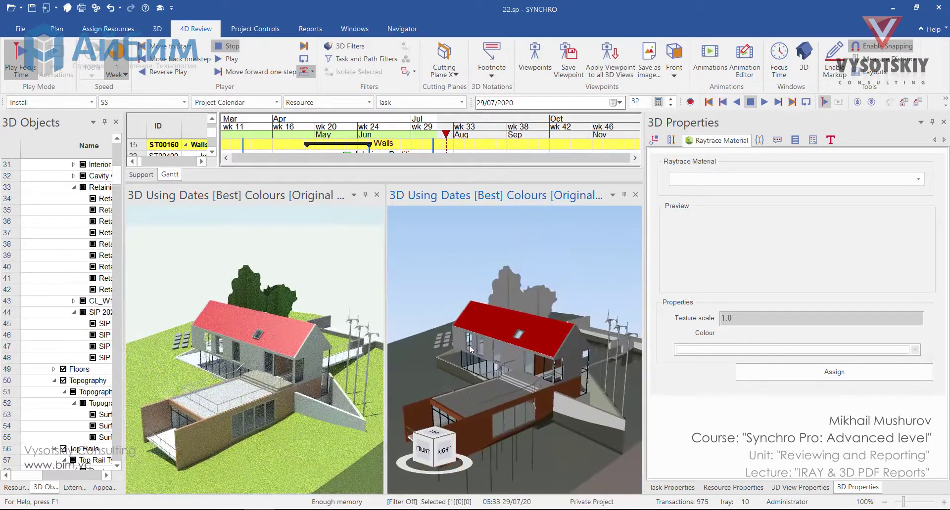
Render the view in Iray to Render.jpg at 3840 x 2160 pixels and have the image open on completion.
click(309, 32)
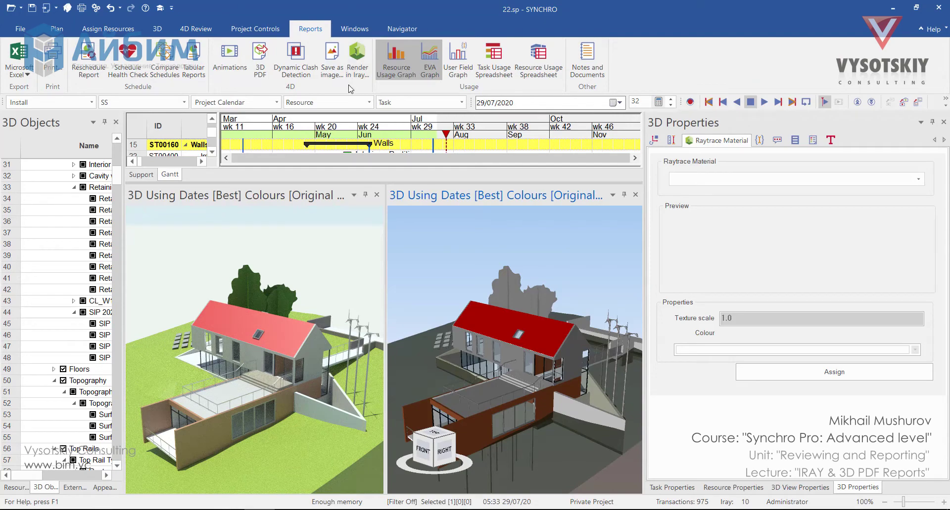
click(358, 58)
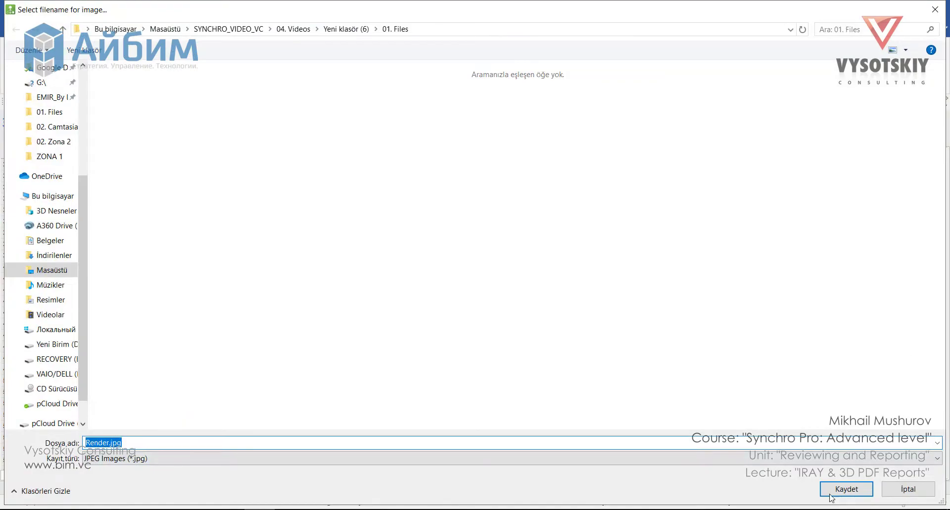
click(846, 489)
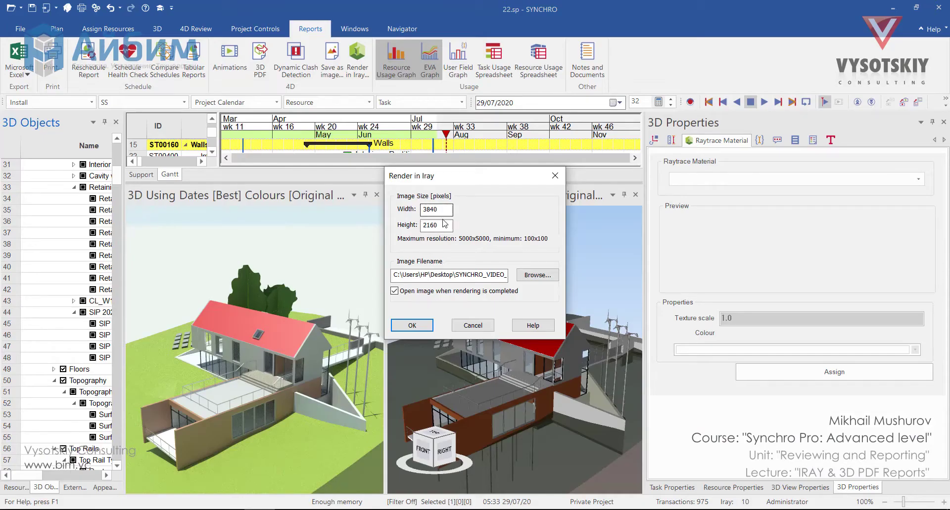
click(412, 325)
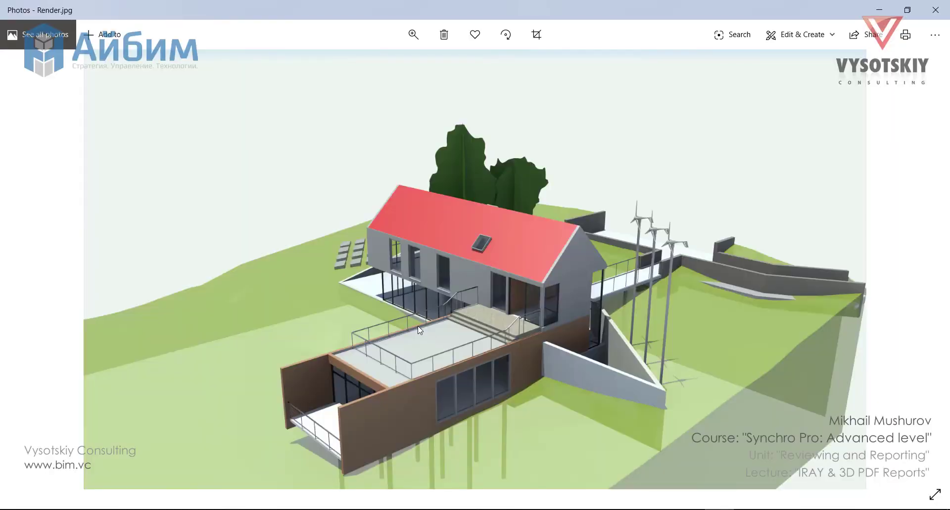
Examine the rendered image up close, including the roof, terrace and wind turbines, and return to the SYNCHRO project.
click(413, 35)
drag(354, 66, 399, 84)
drag(525, 305, 608, 103)
drag(576, 435, 736, 157)
drag(369, 316, 641, 265)
drag(562, 474, 542, 207)
scroll(383, 66, down, 6)
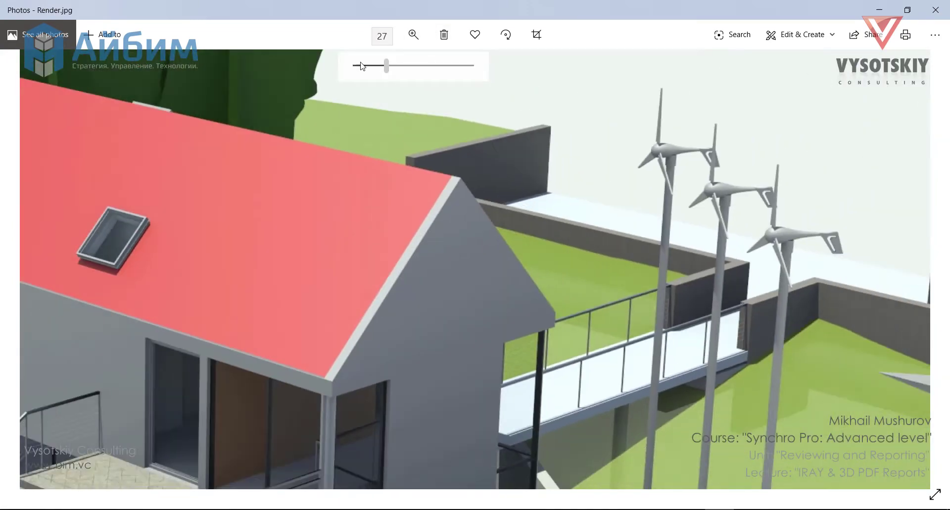
click(879, 10)
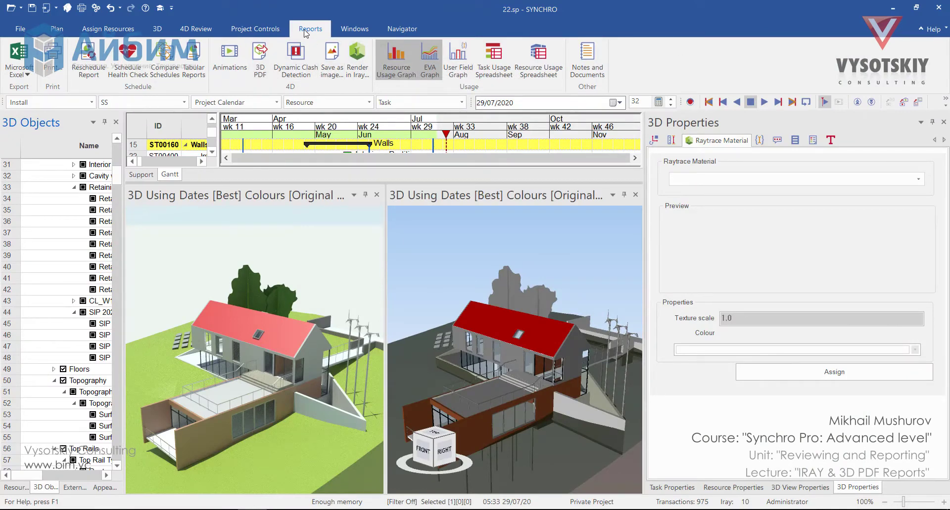
Publish both 3D views to 3D PDF.pdf at the current focus time in U3D format, opening the file when complete.
click(260, 67)
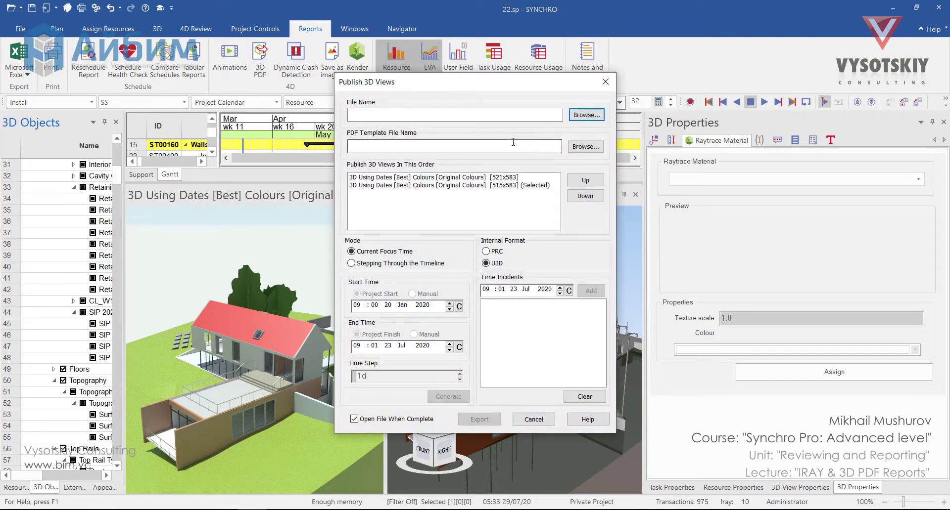
click(585, 115)
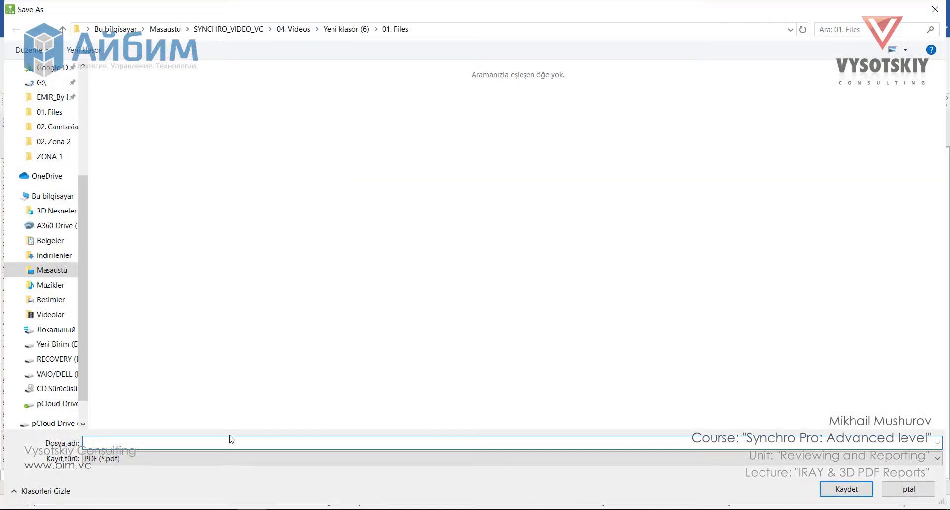
key(Return)
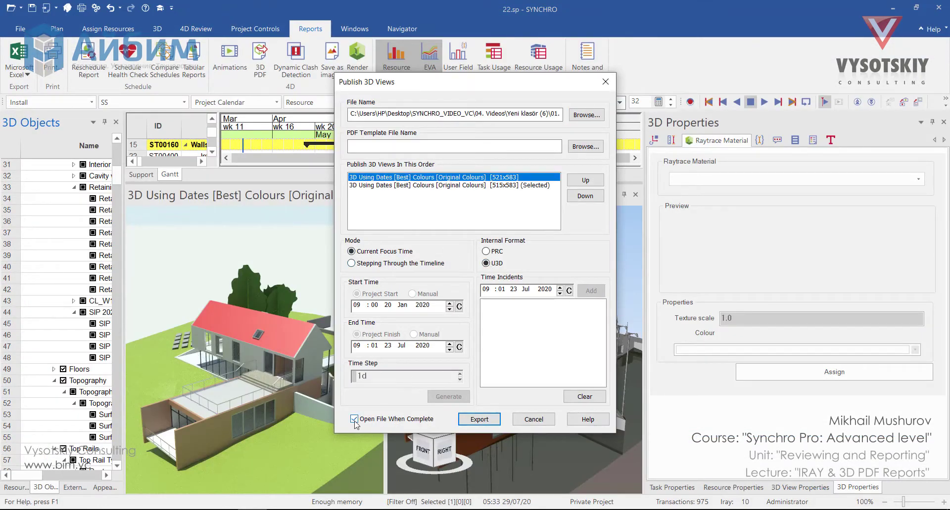
click(492, 422)
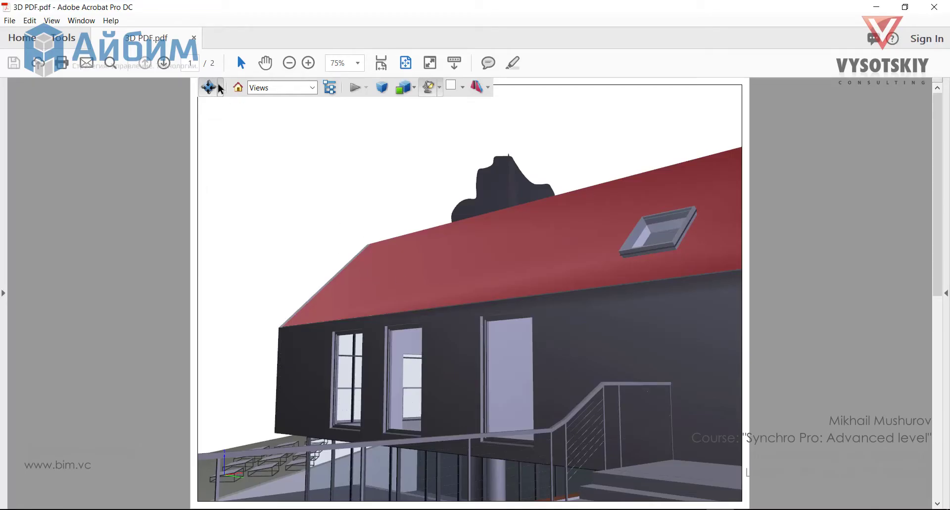
Spin the model in the exported 3D PDF and return to the home view of the whole house.
click(220, 88)
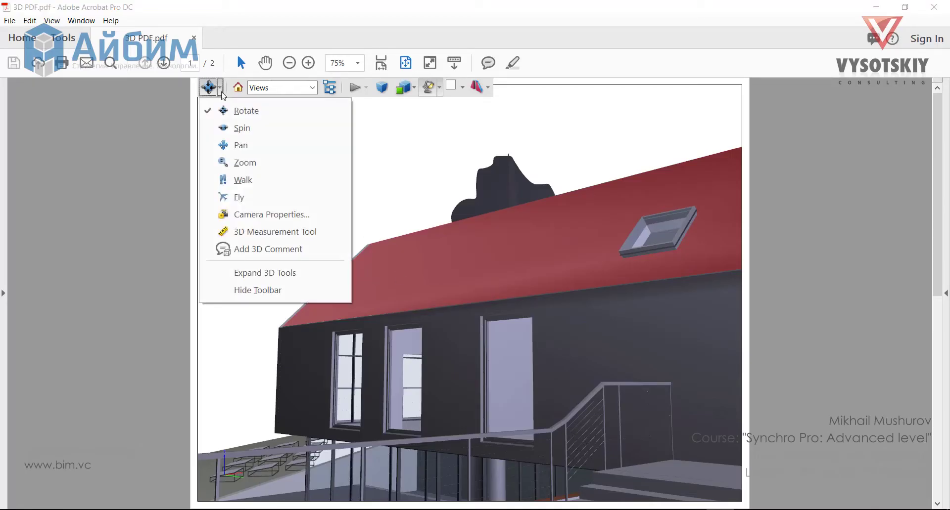
click(238, 127)
drag(360, 284, 531, 291)
click(221, 88)
click(245, 86)
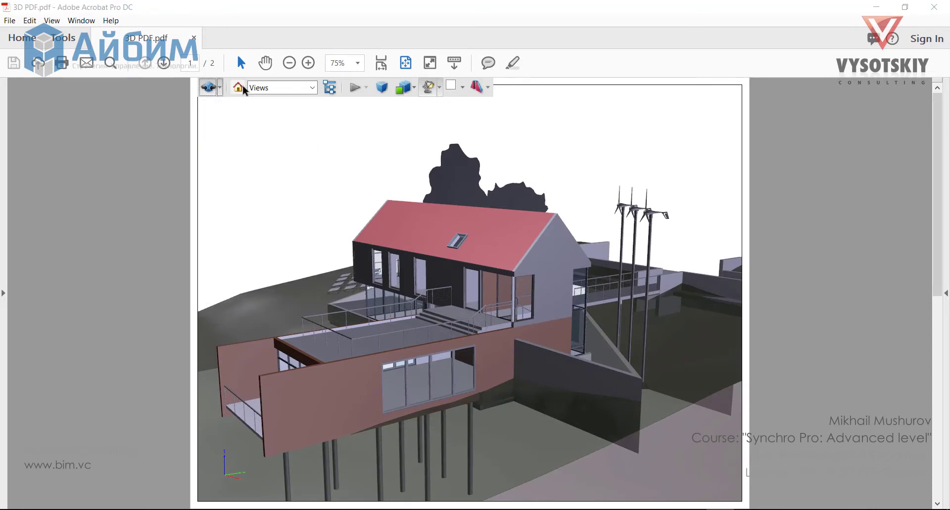
Show the model tree, expand it to the categories under Fire Resistance.rvt, and turn the Walls off and back on.
click(330, 88)
click(49, 171)
click(48, 155)
click(58, 171)
click(81, 187)
click(82, 187)
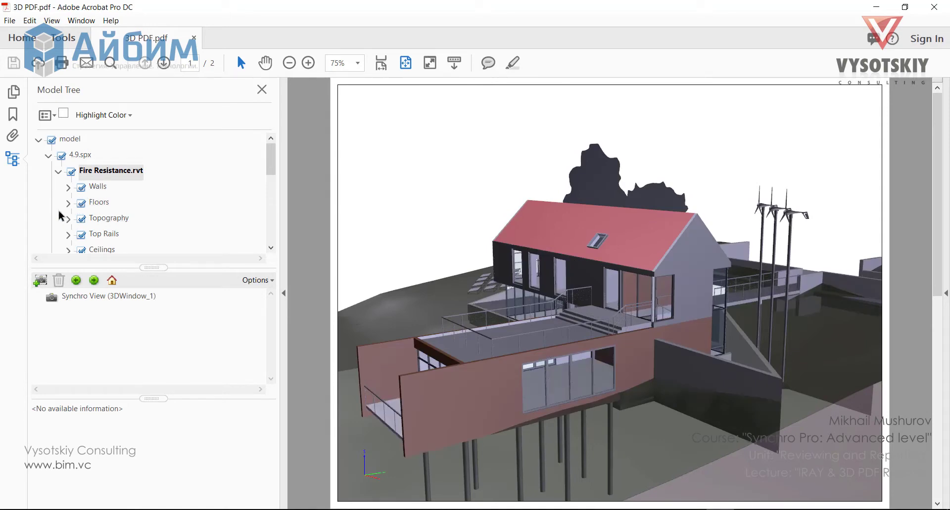
Save two new camera views in the PDF, the second one orbited to face the house's glazed gable across the hillside.
click(41, 282)
click(489, 333)
drag(465, 341, 312, 262)
click(41, 281)
key(Return)
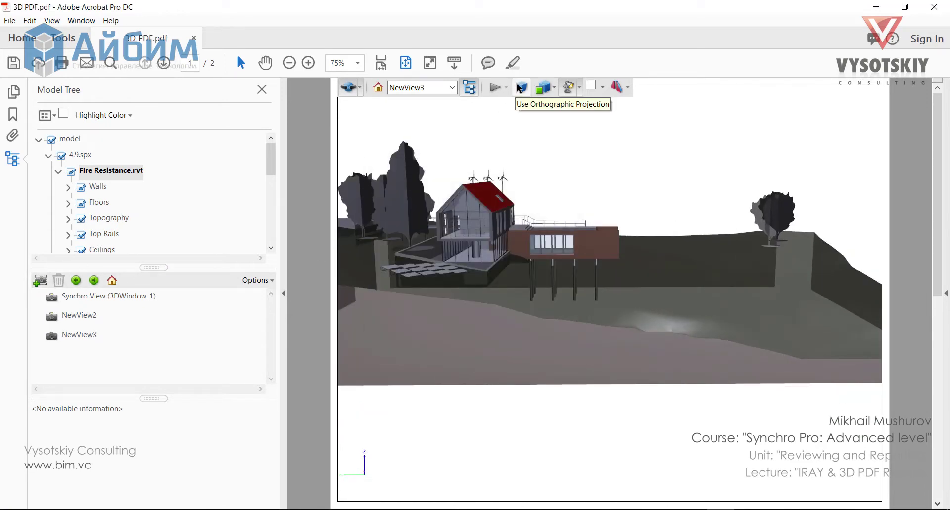
Render the model with dark edge outlines, try the Night and Red Lights, and settle on a brighter neutral lighting.
click(543, 89)
click(571, 146)
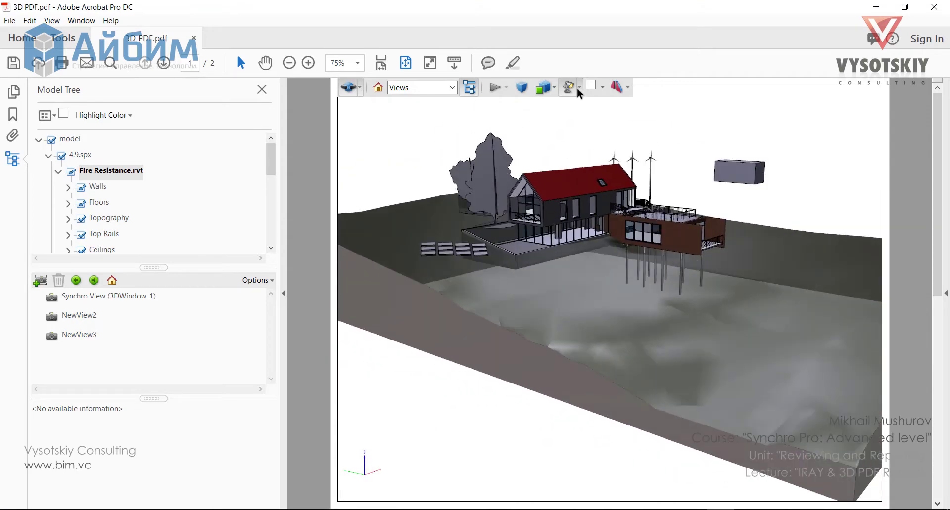
click(569, 88)
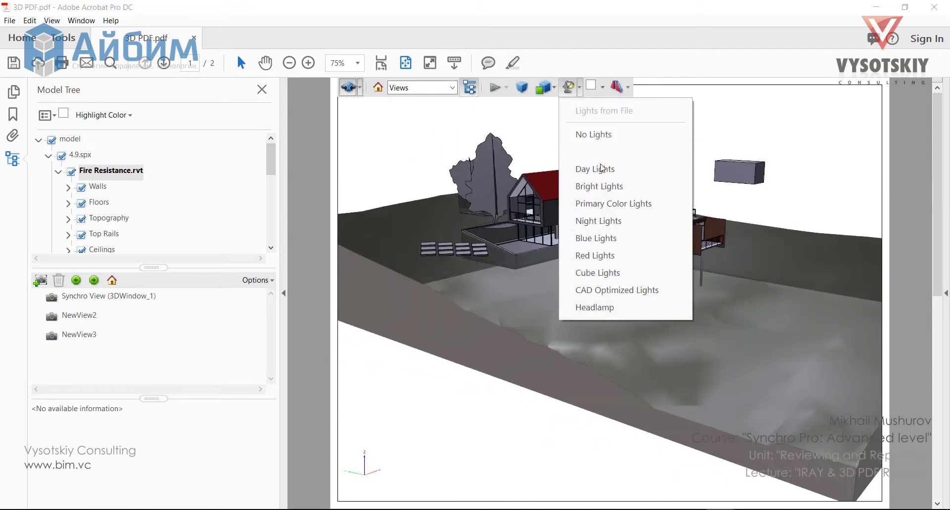
click(616, 228)
click(578, 88)
click(596, 255)
click(580, 92)
click(579, 144)
Set the 3D view's background colour to light cyan.
click(602, 87)
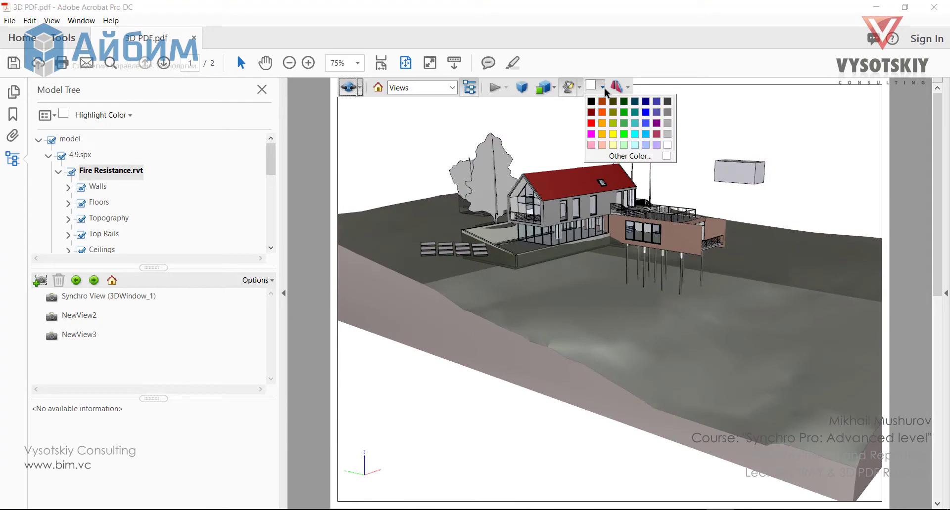
click(634, 145)
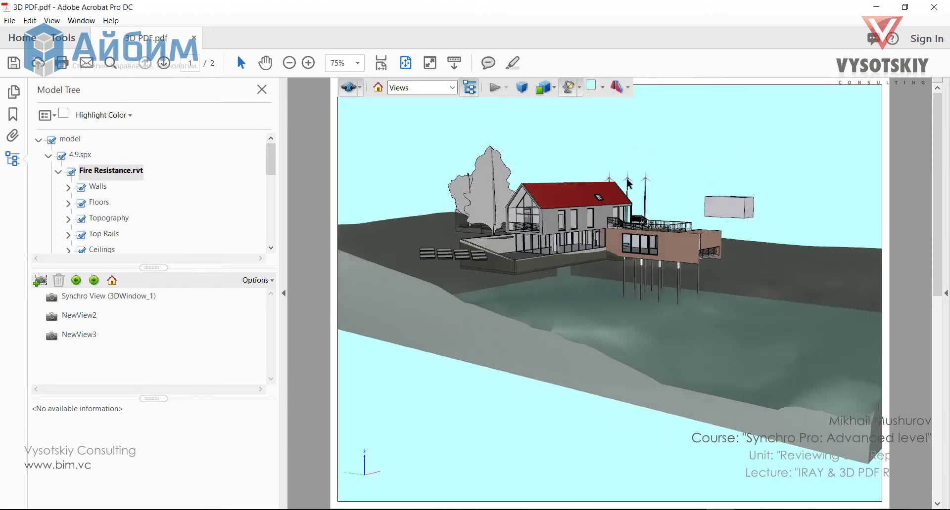
Enable a Z-axis cross section of the model and offset its cutting plane to 4%.
click(627, 91)
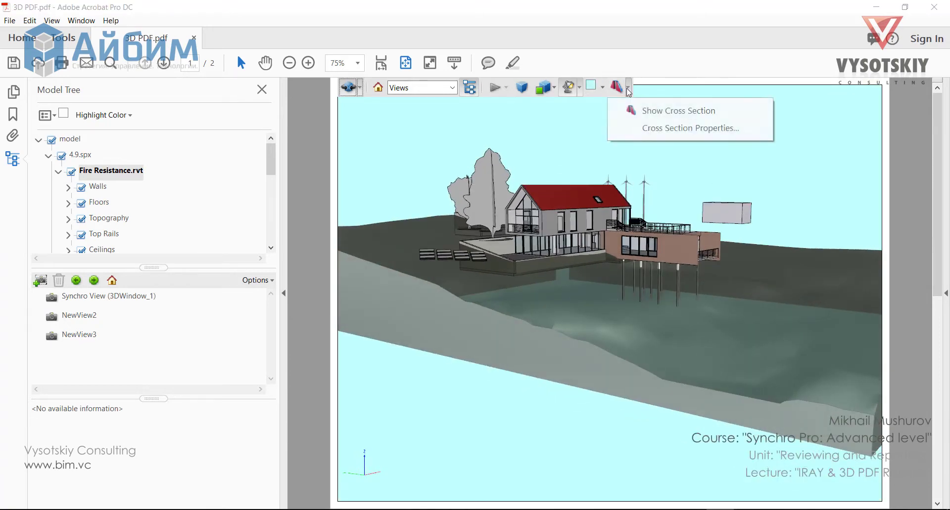
click(651, 128)
click(357, 104)
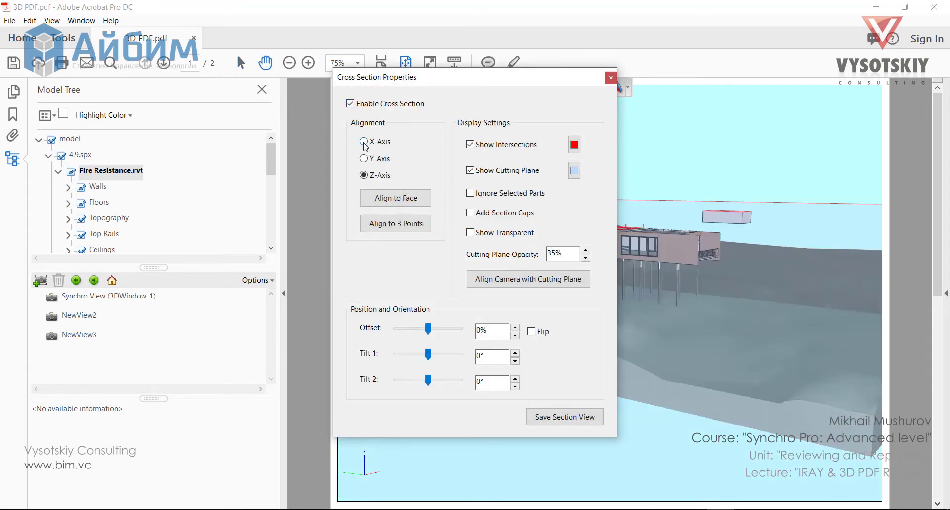
drag(470, 78, 211, 85)
drag(515, 214, 537, 246)
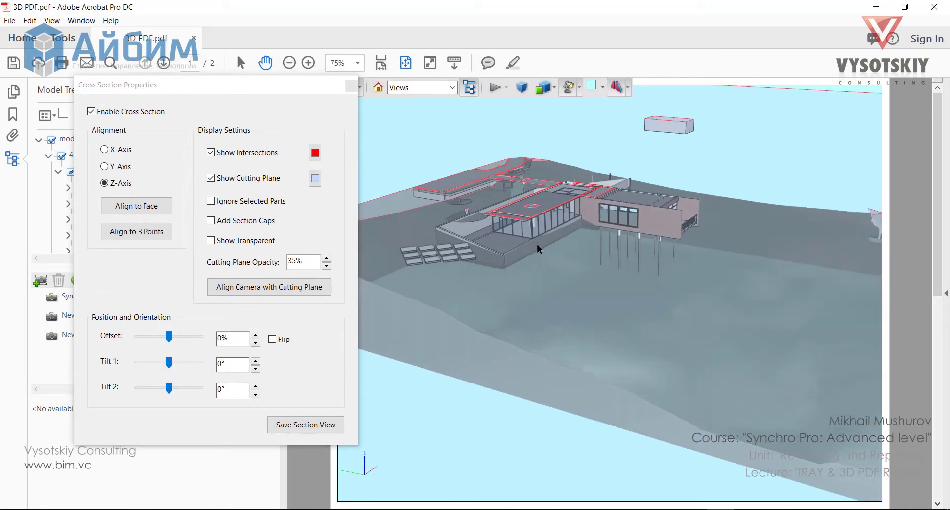
drag(169, 336, 172, 339)
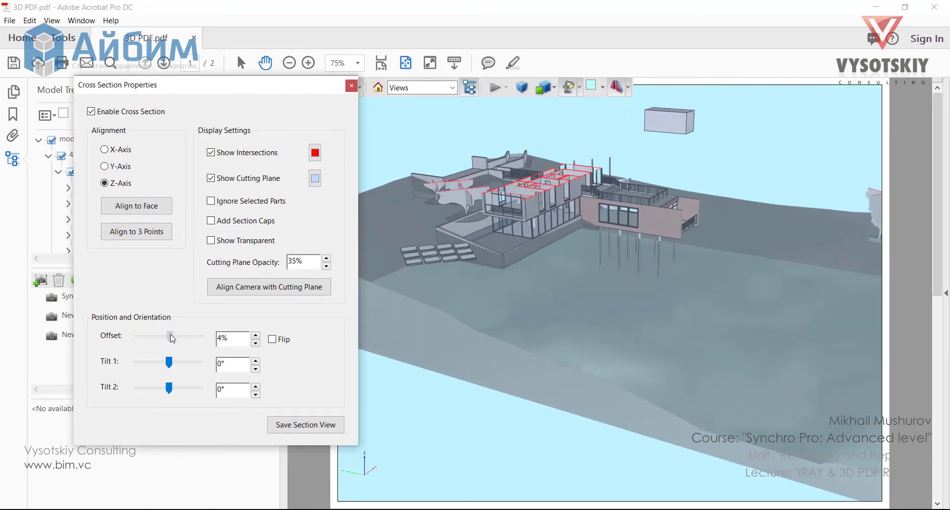
Align the cross section with the Y axis and offset the cutting plane so that it slices lengthwise through the house.
click(103, 167)
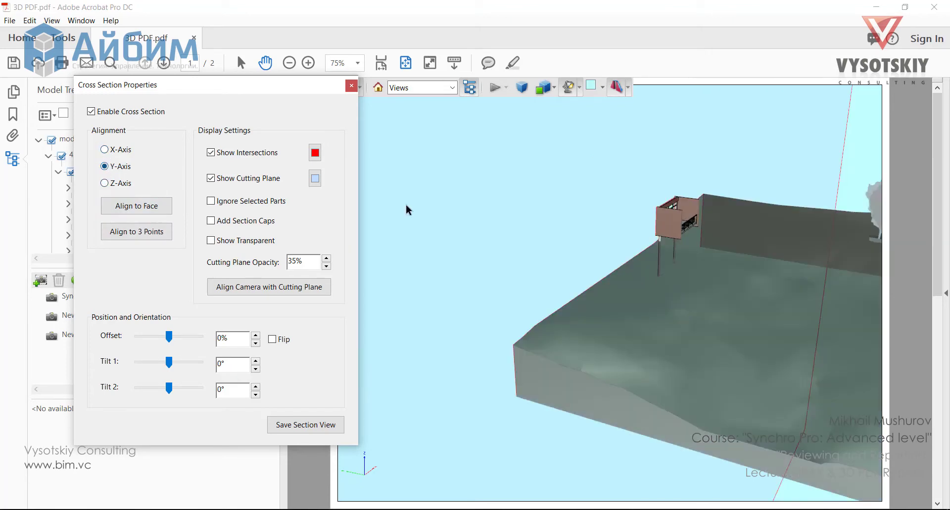
drag(169, 338, 176, 337)
drag(400, 296, 456, 279)
drag(478, 360, 582, 382)
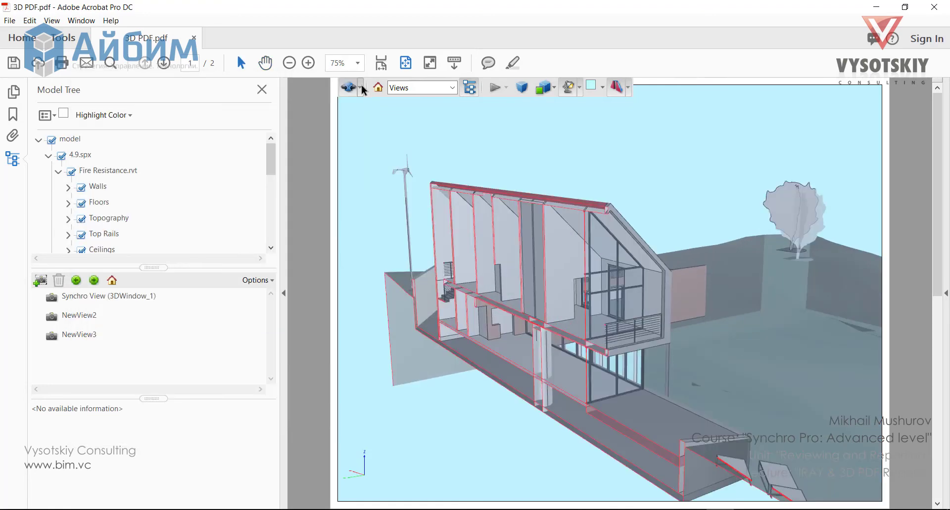
click(362, 89)
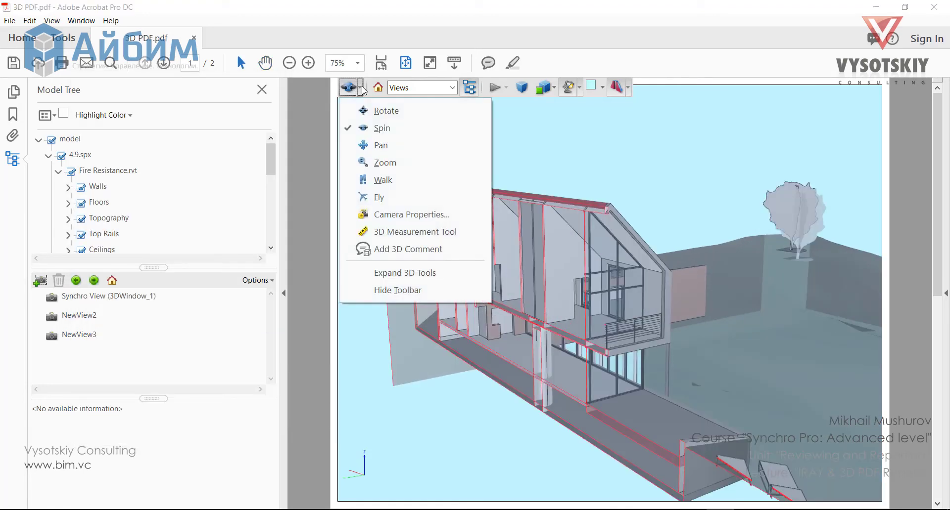
click(411, 232)
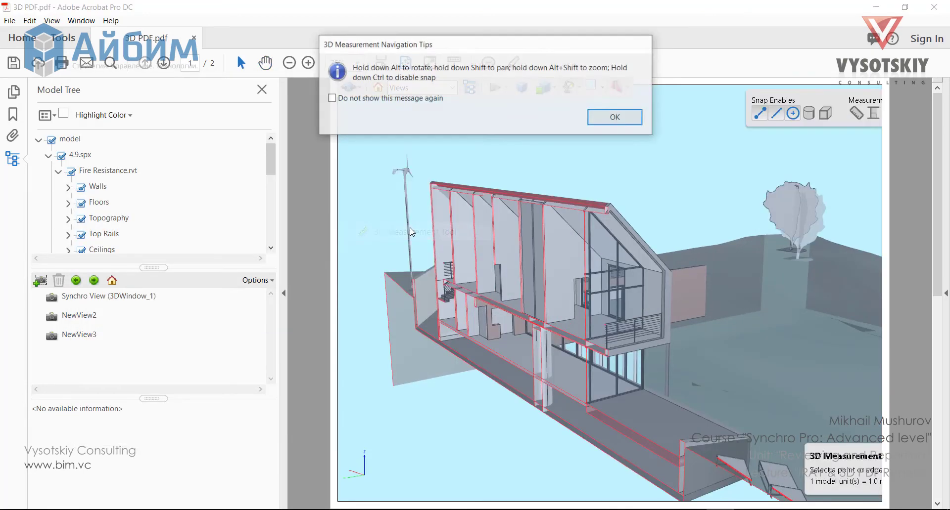
click(613, 116)
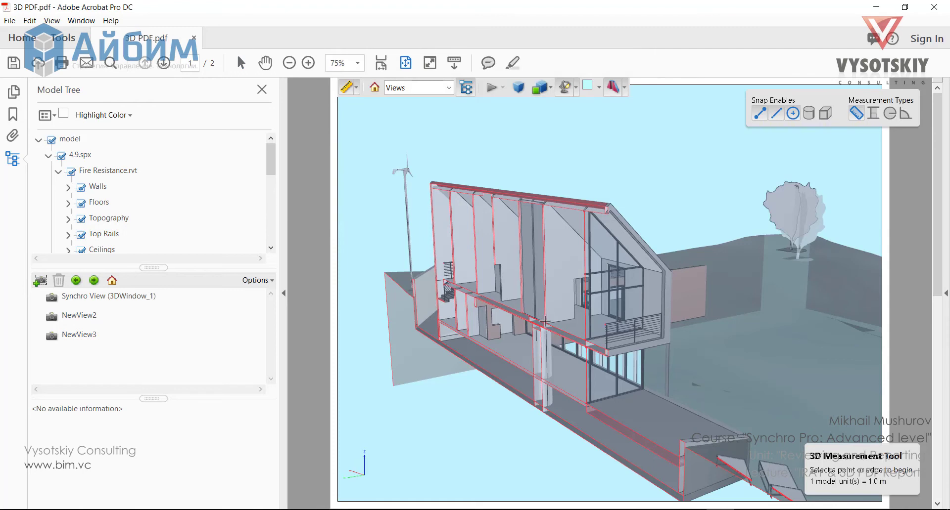
Add a 3D comment reading "Profile" to the upper horizontal profile of the glazed gable wall.
scroll(545, 323, up, 5)
click(558, 295)
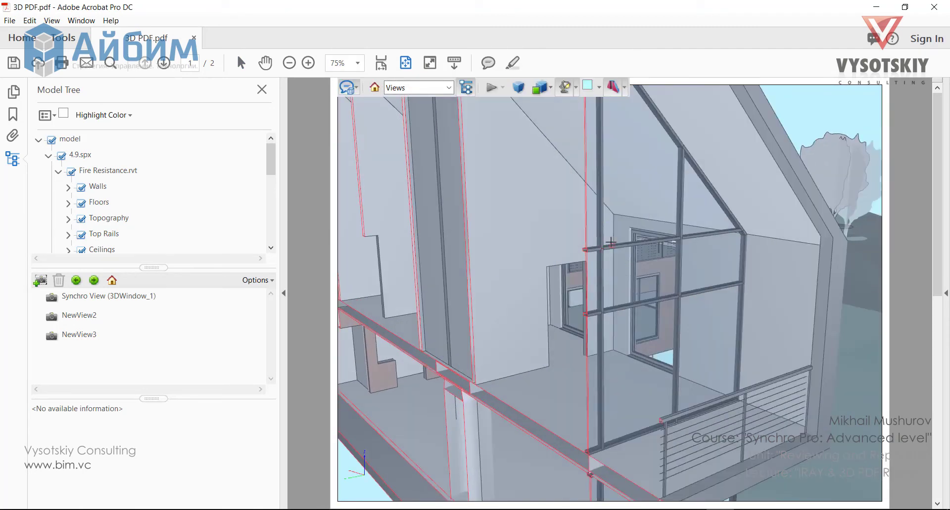
click(736, 194)
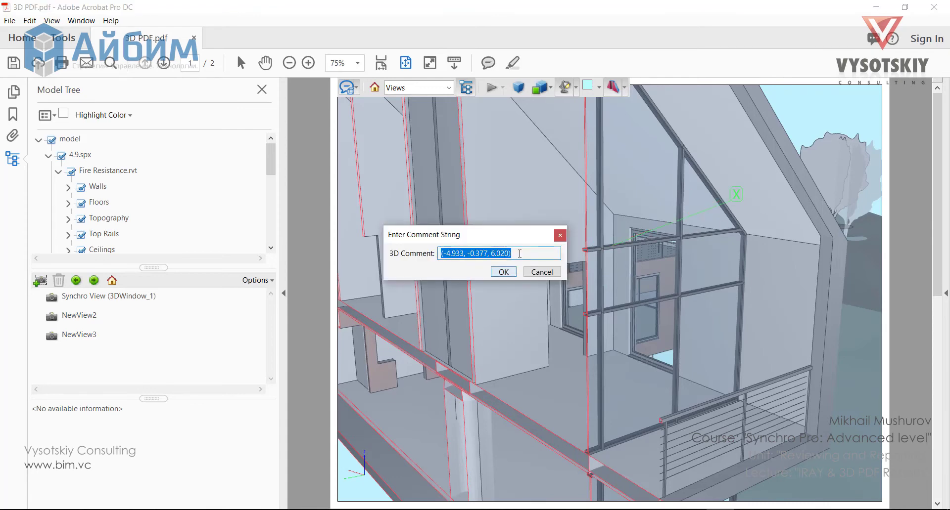
text(Profile)
key(Return)
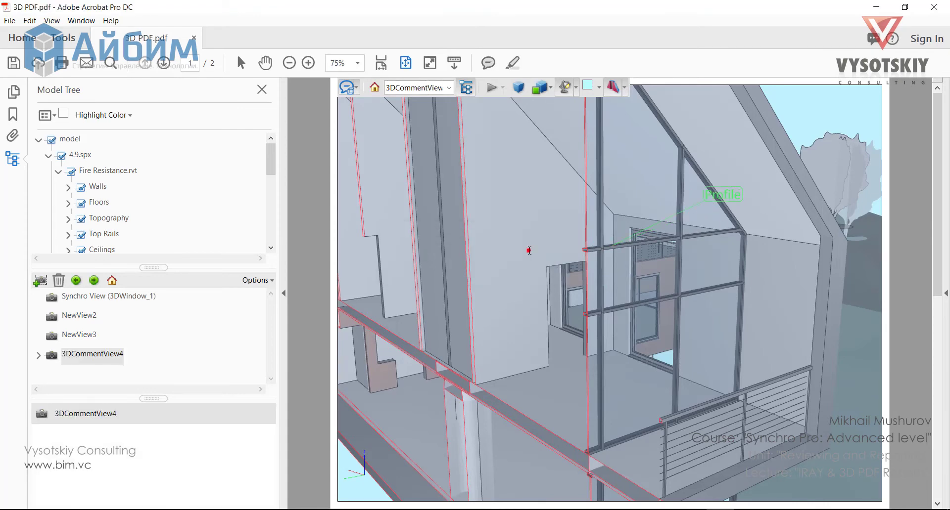
Expand the 3D tools and measure the upper horizontal glazing profile from the section cut to the next vertical mullion.
click(355, 90)
click(379, 270)
click(471, 90)
click(683, 117)
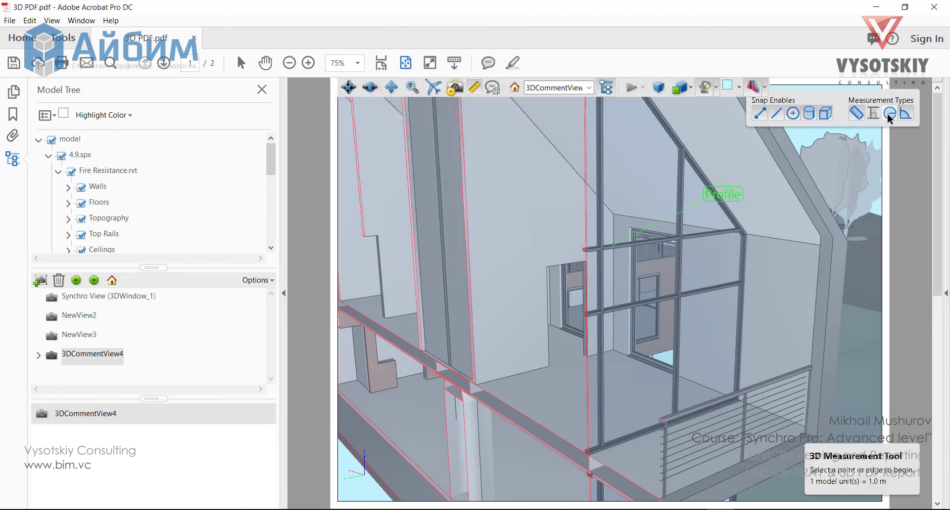
click(586, 250)
click(680, 239)
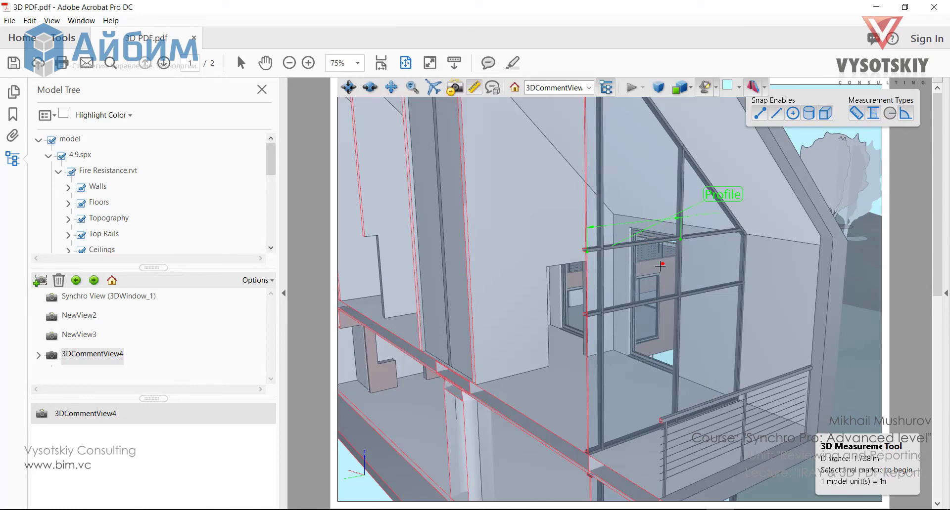
scroll(661, 261, up, 3)
scroll(699, 254, down, 4)
click(650, 290)
Align the cross section's cutting plane to the face of the sloped roof.
middle_drag(649, 314, 624, 338)
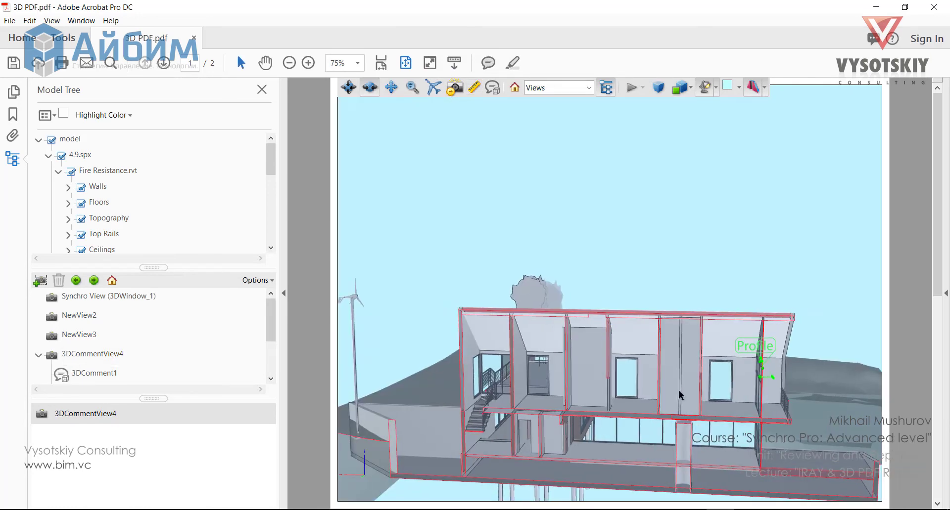
drag(678, 391, 655, 419)
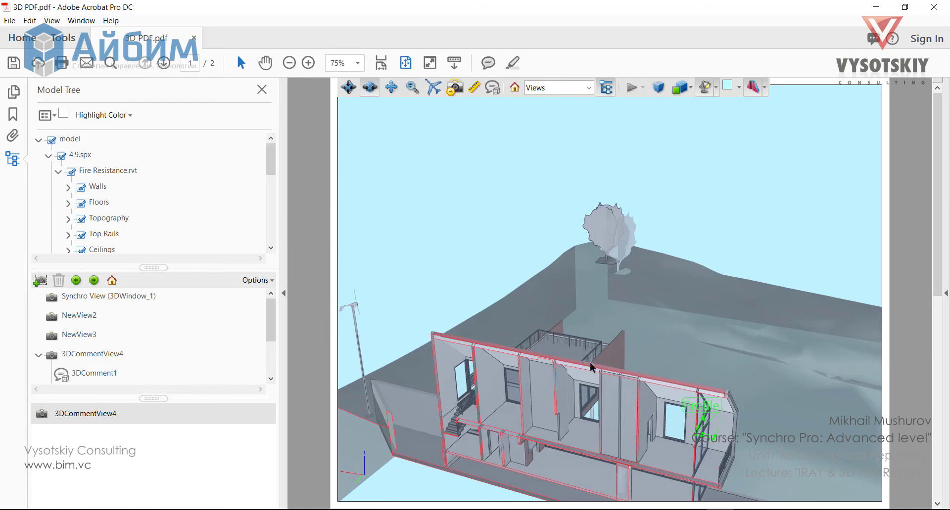
click(764, 88)
click(770, 131)
click(403, 204)
click(686, 382)
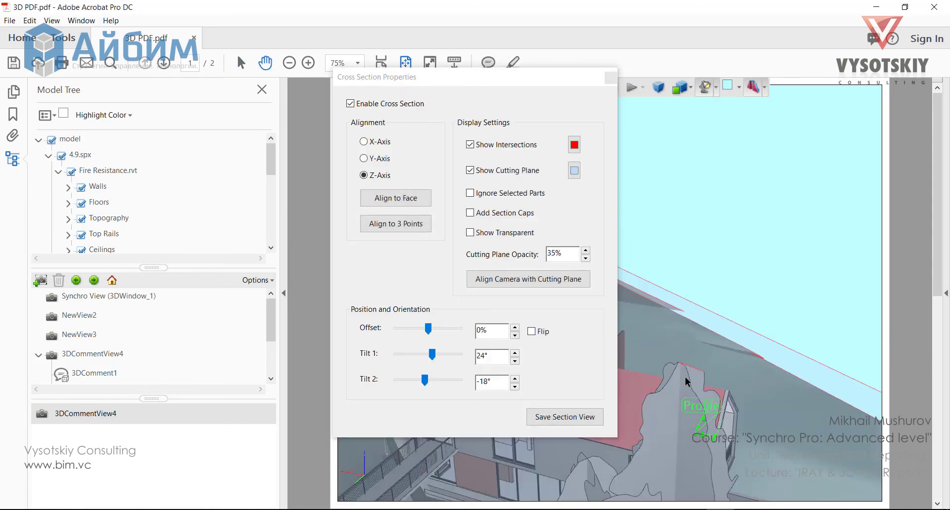